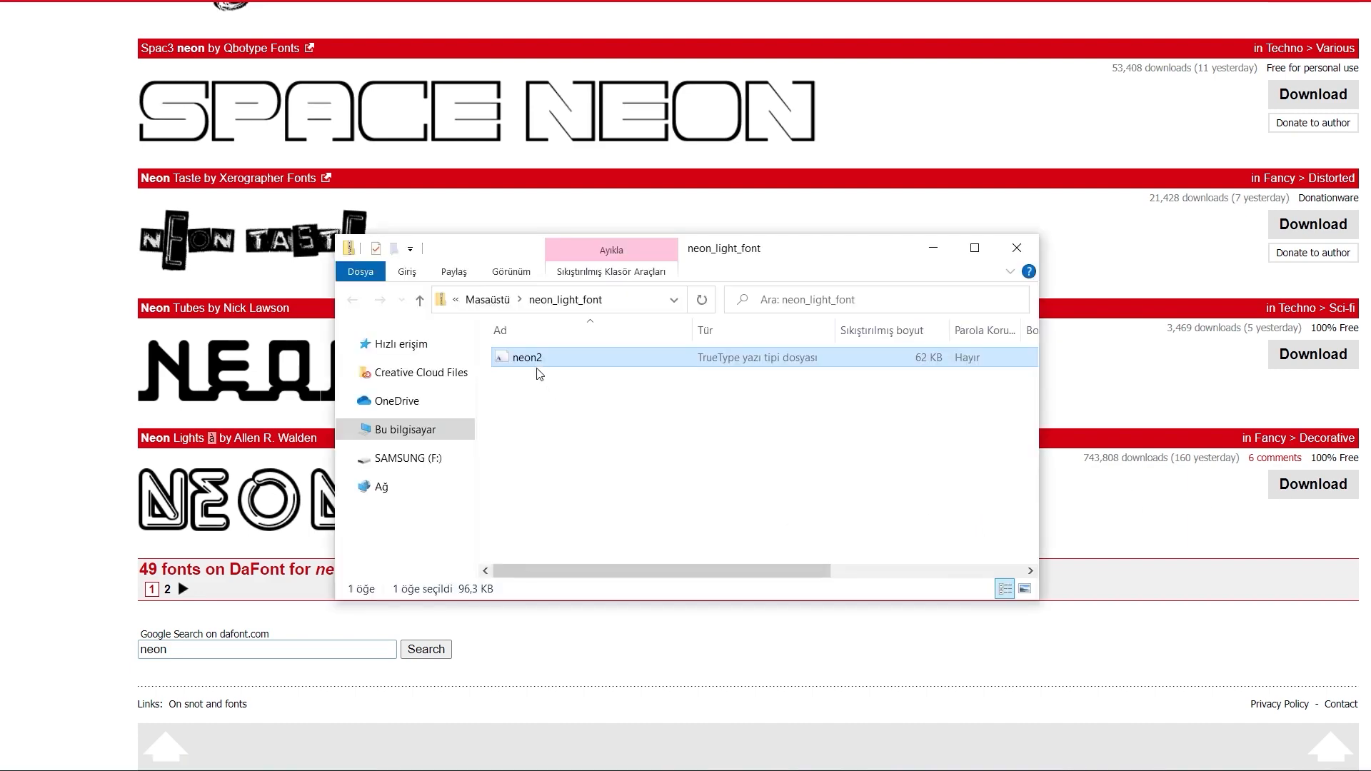
- Preview the neon2 TrueType font from the neon_light_font archive, and close both the preview and the archive window
double_click(522, 361)
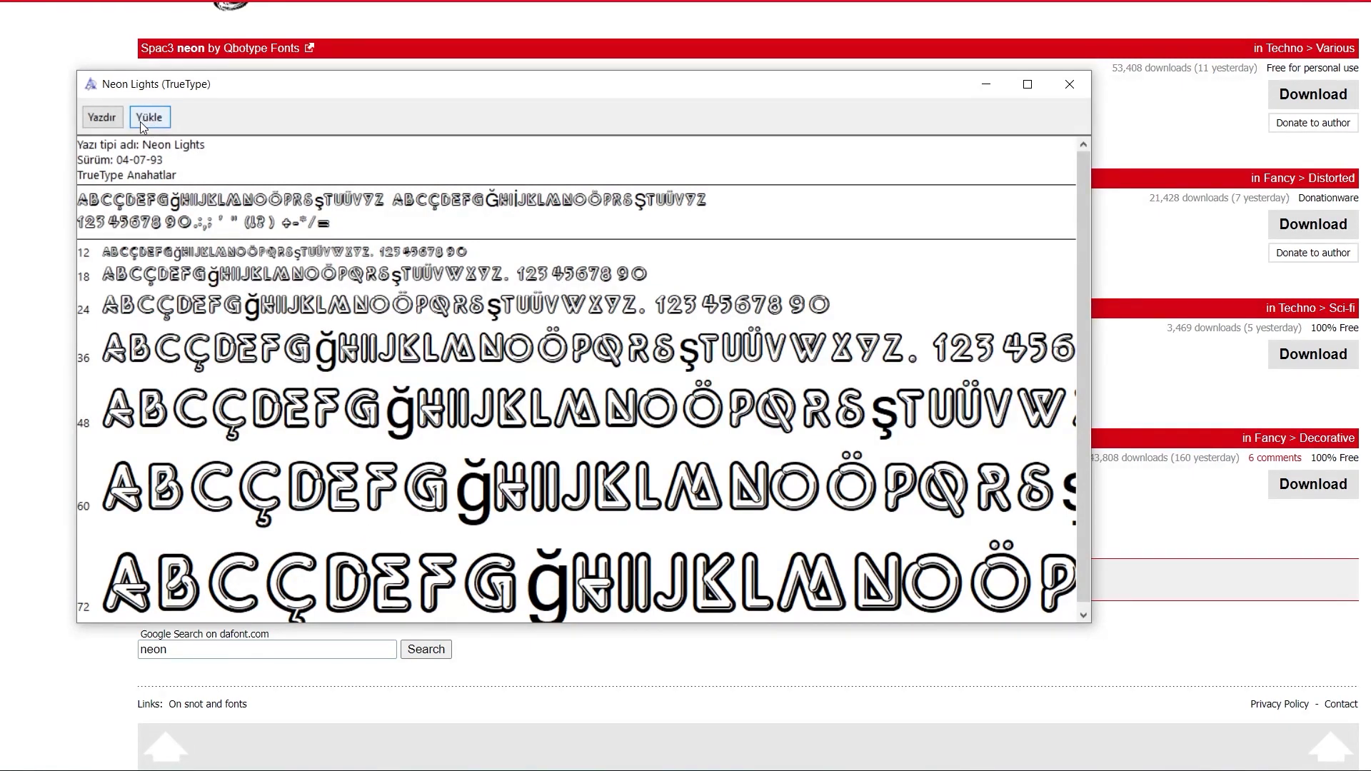
click(1069, 84)
click(1017, 249)
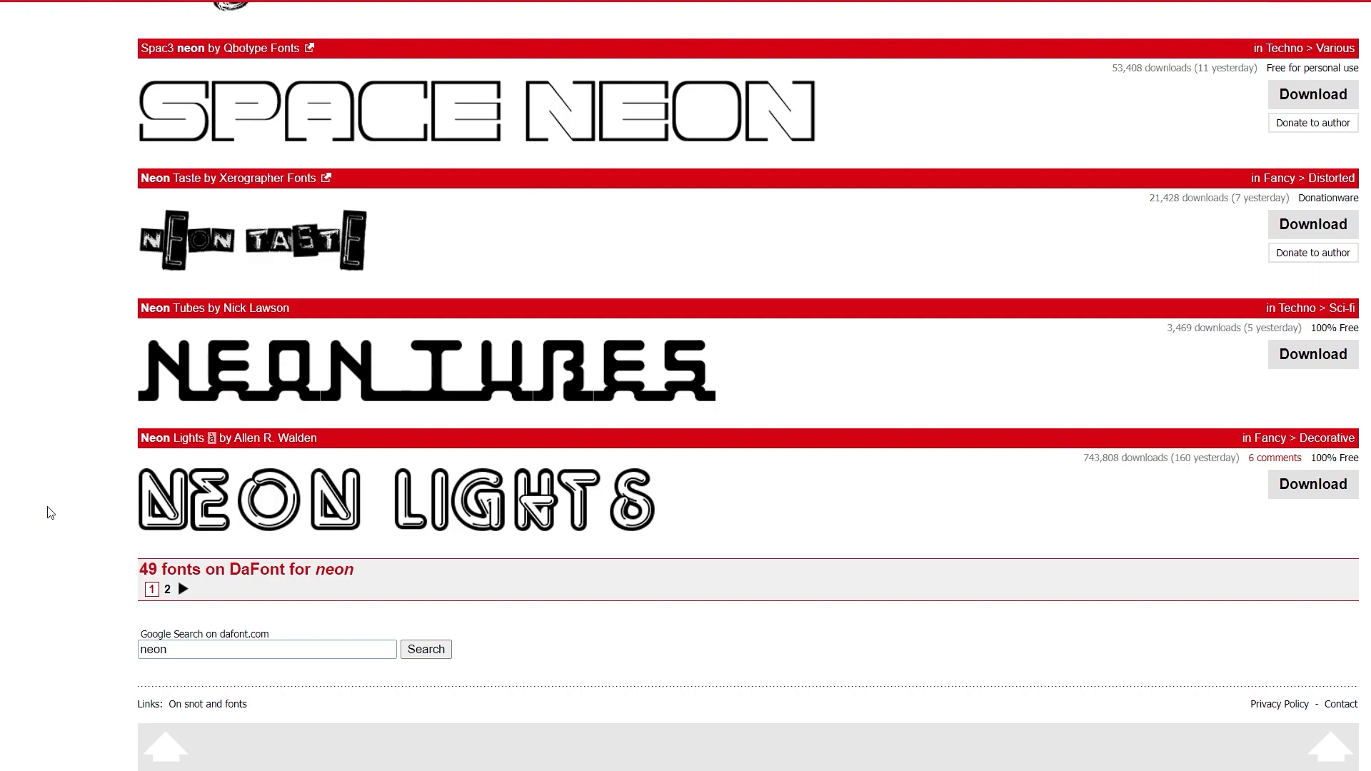
- Switch to Photoshop and add the text NIGHT CLUB over the dark street image, coloured white
key(alt+Tab)
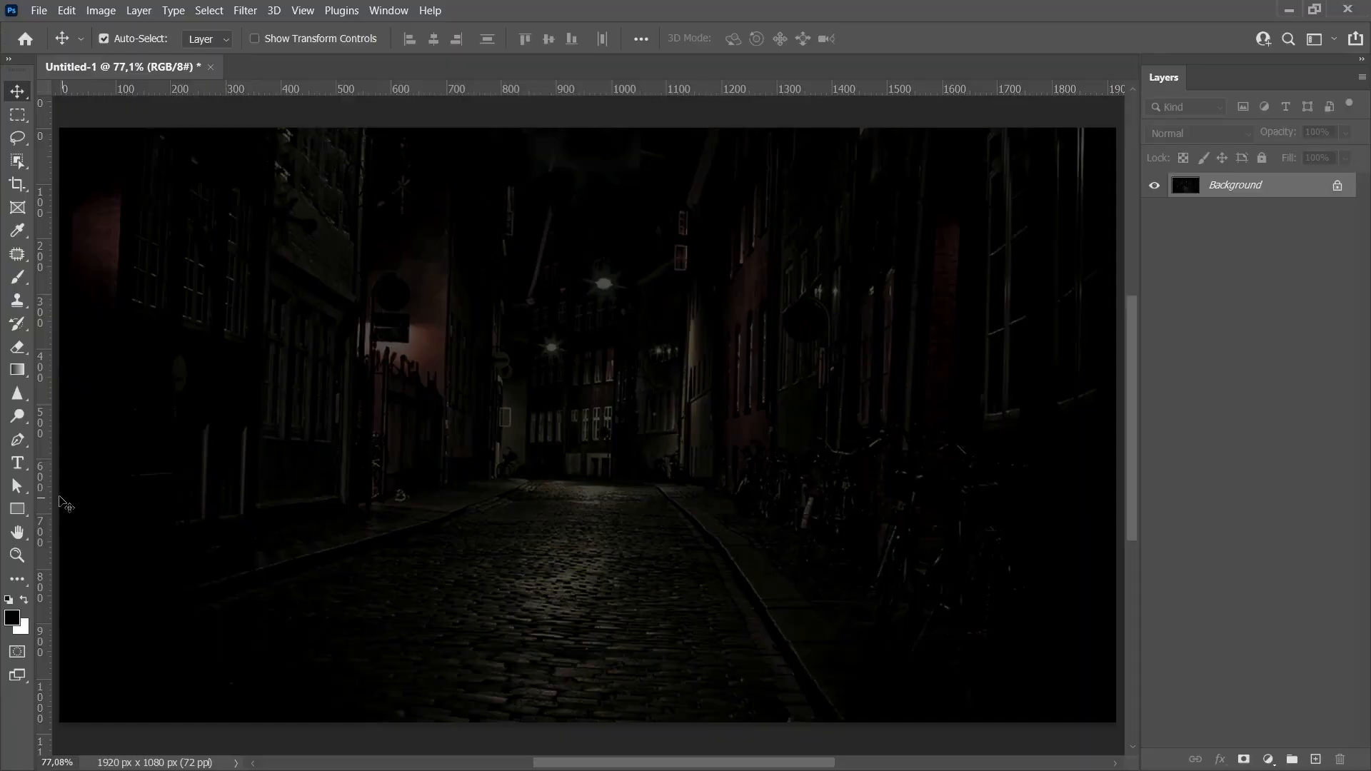
click(19, 464)
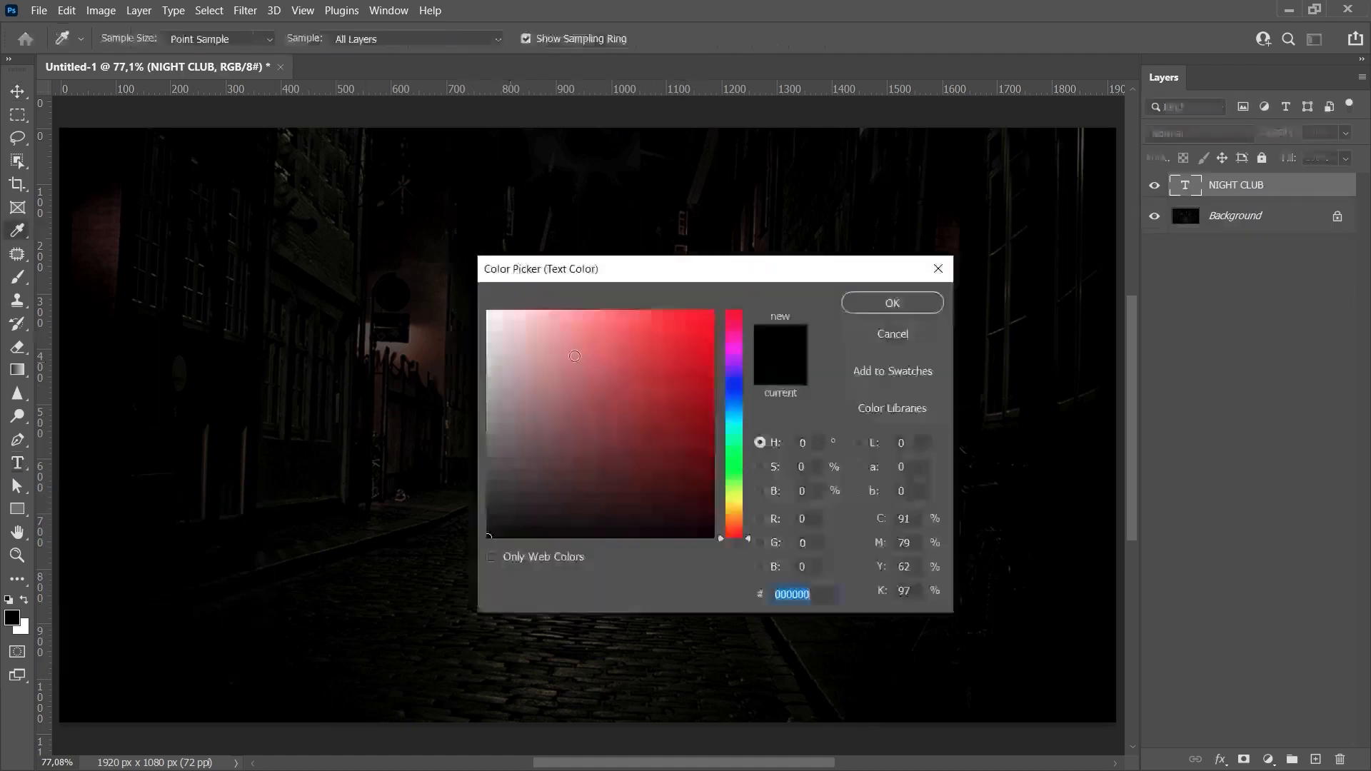
click(511, 310)
click(892, 303)
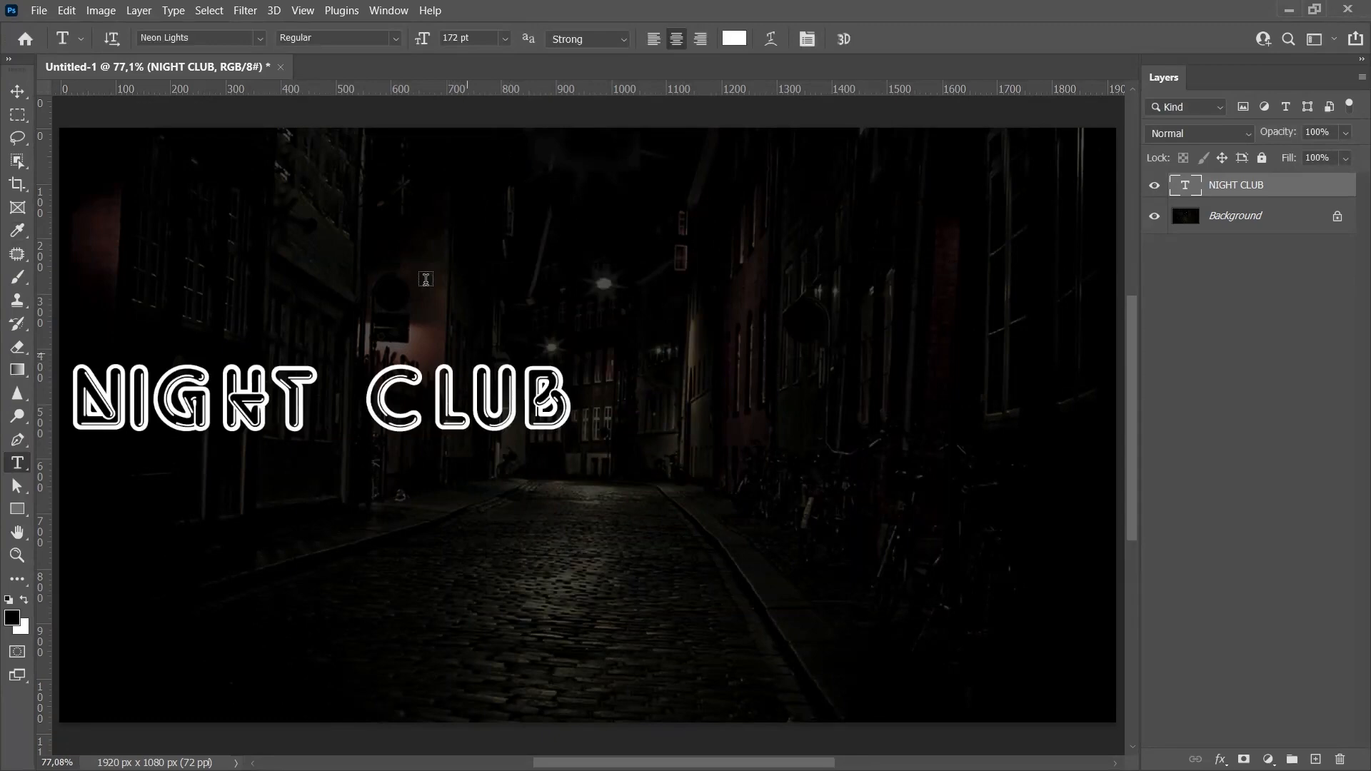
- Keep the text in the Neon Lights font and break CLUB onto a second line
click(211, 37)
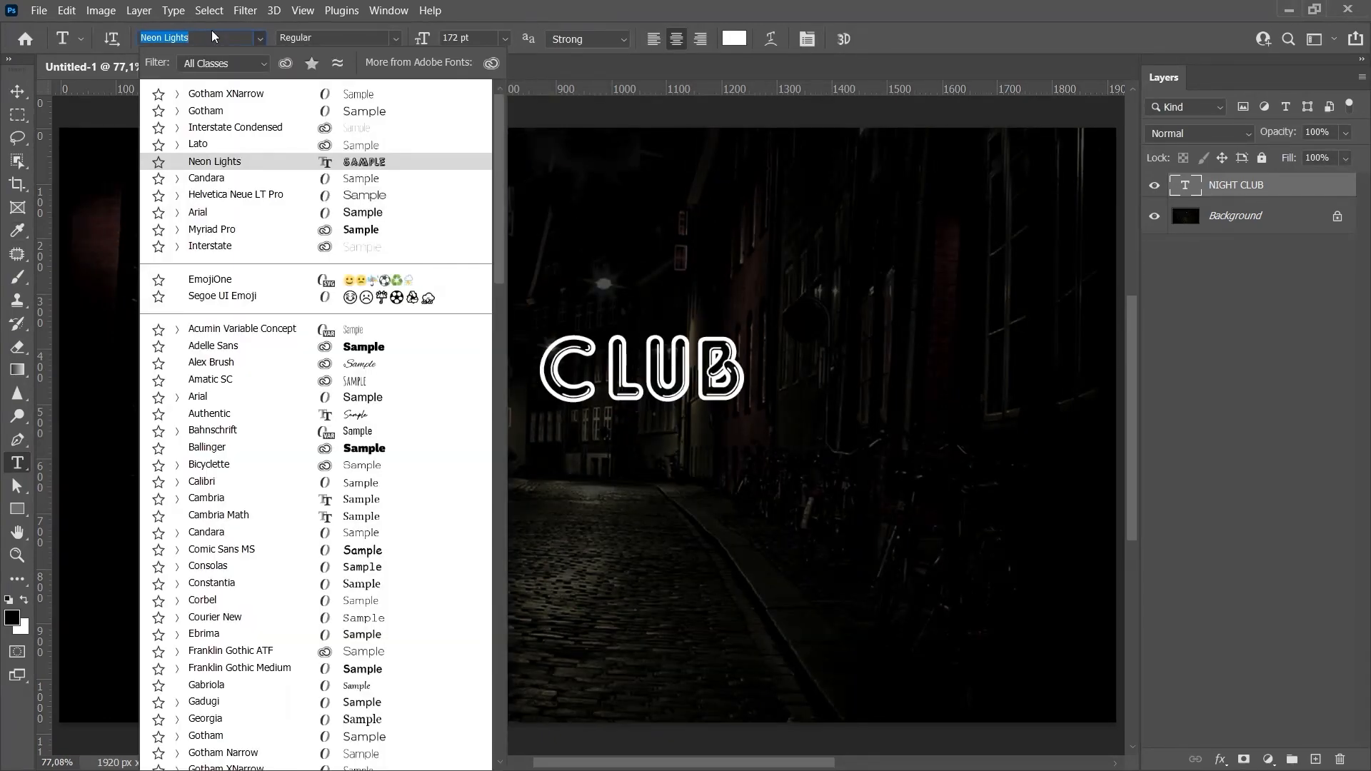
key(Return)
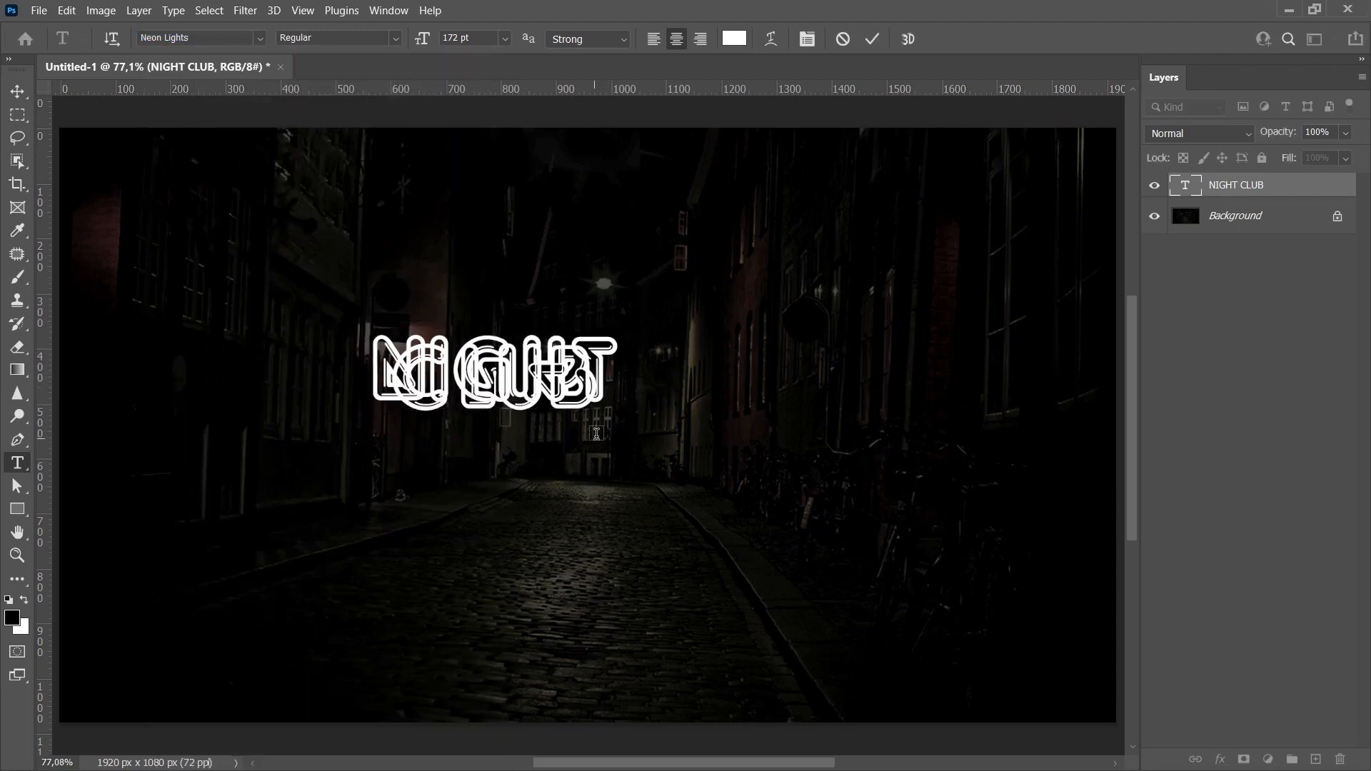
key(ctrl+Return)
- Scale the NIGHT CLUB text up to about 283 pt with Free Transform and reposition it near the image centre
key(v)
key(ctrl+t)
drag(631, 435, 716, 475)
drag(557, 379, 641, 379)
key(Return)
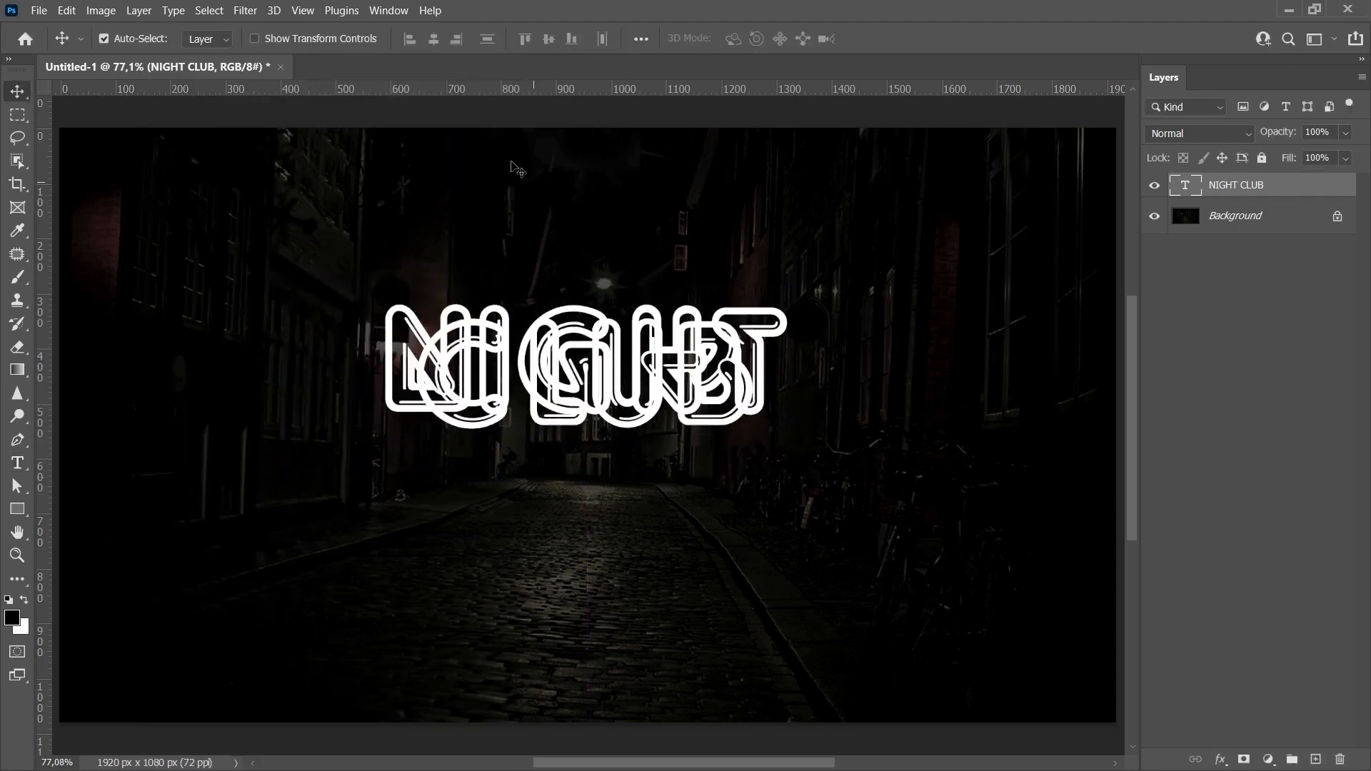
- Set the leading of the NIGHT CLUB text to 248 pt and dismiss the character settings
click(395, 12)
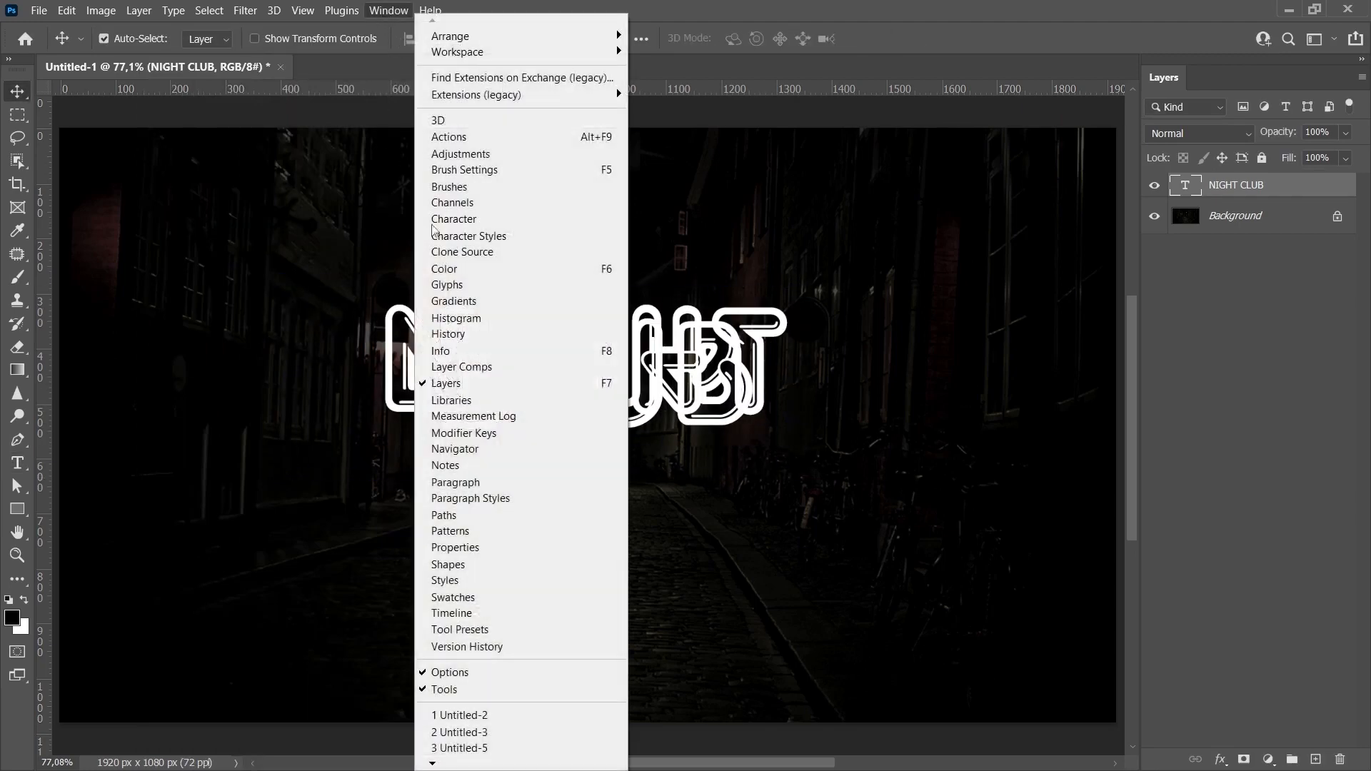
click(468, 220)
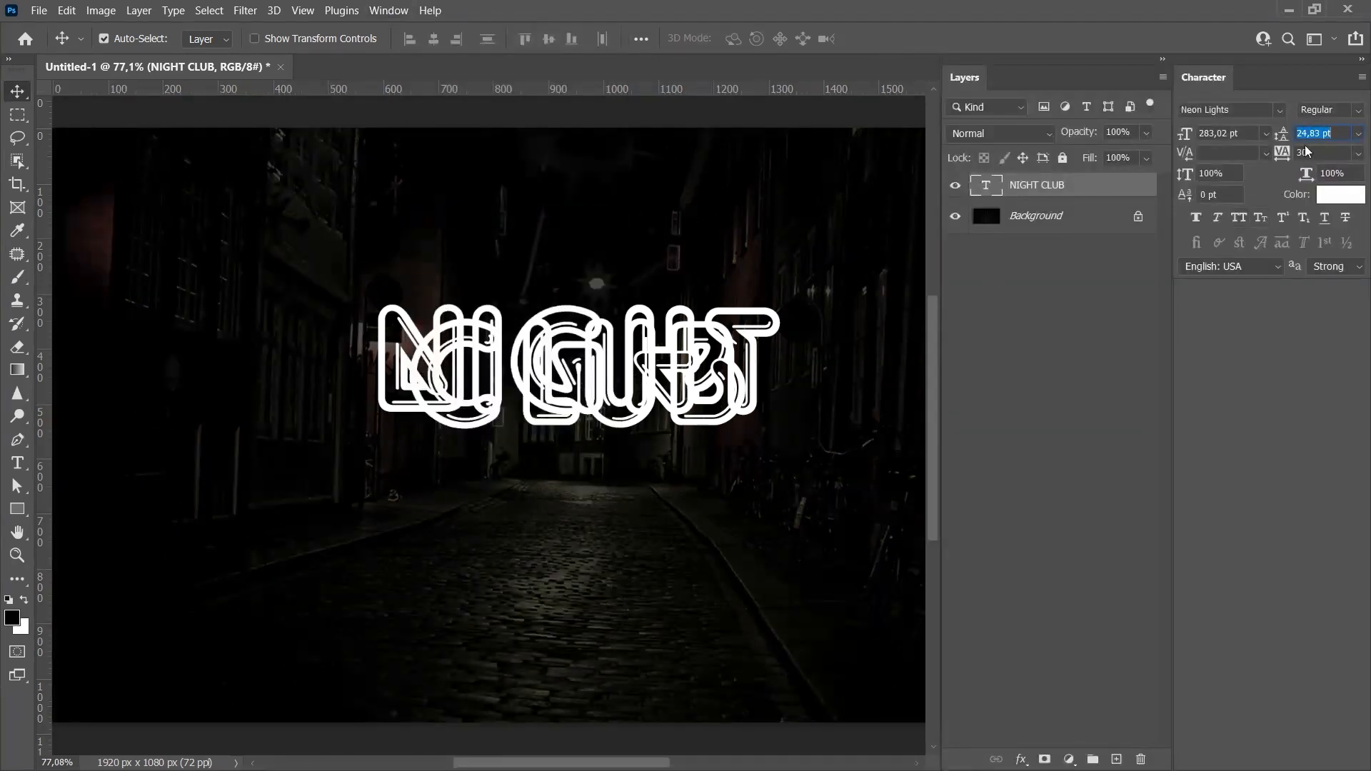
click(1359, 134)
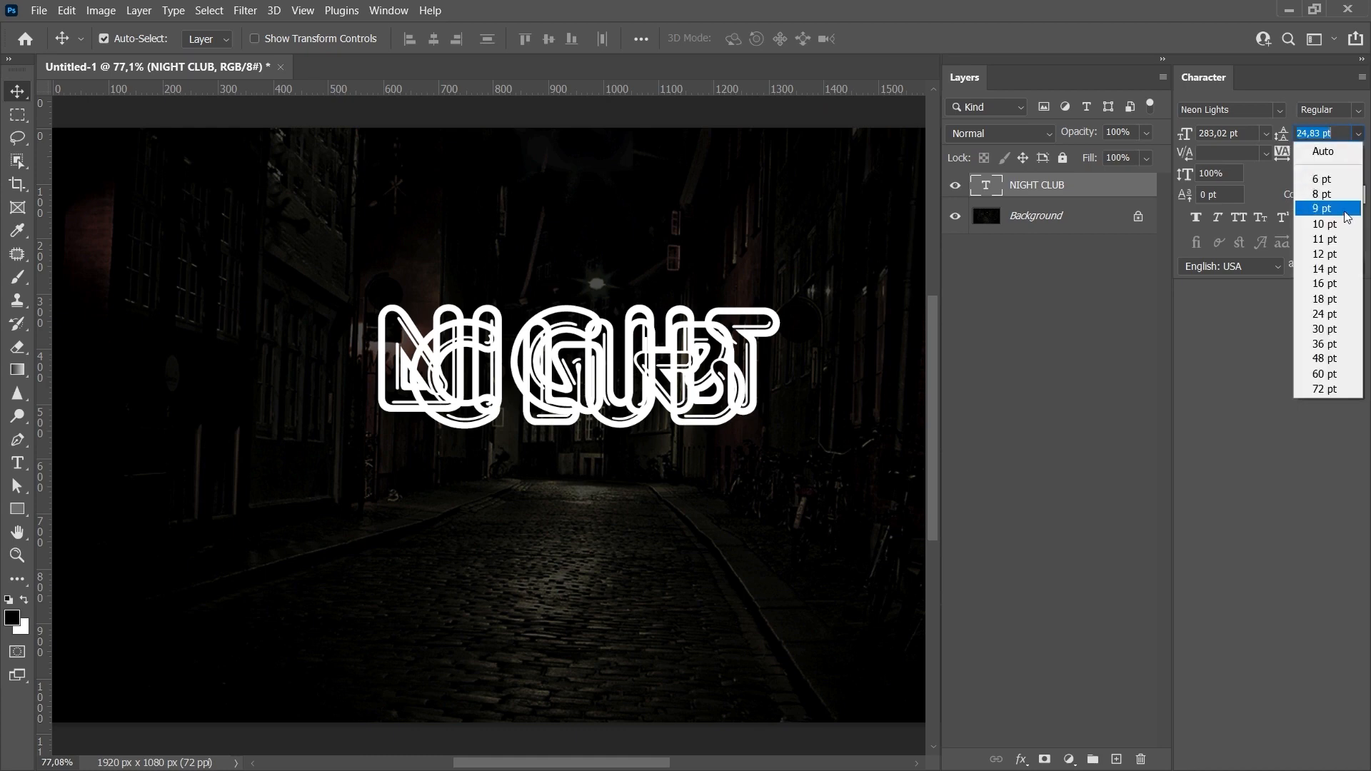
click(1330, 152)
text(248)
key(Return)
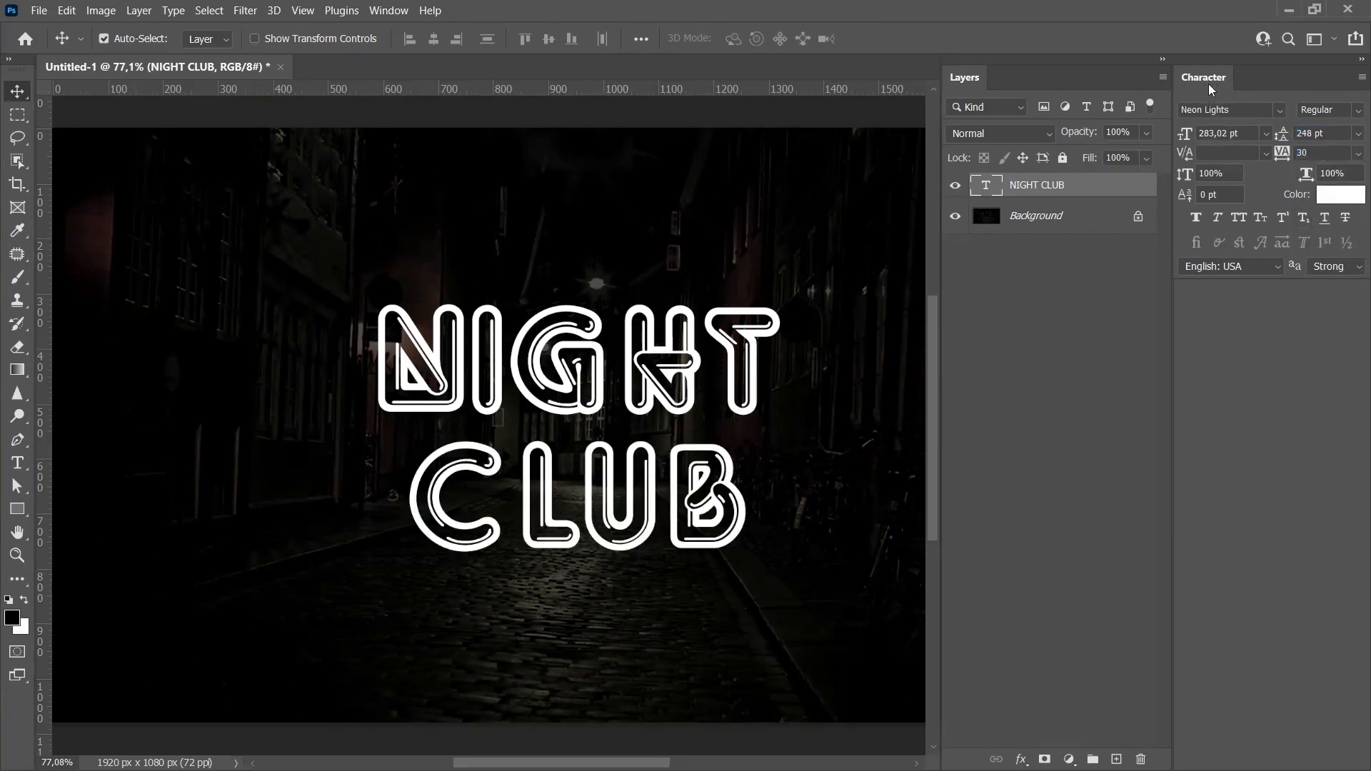
right_click(1201, 80)
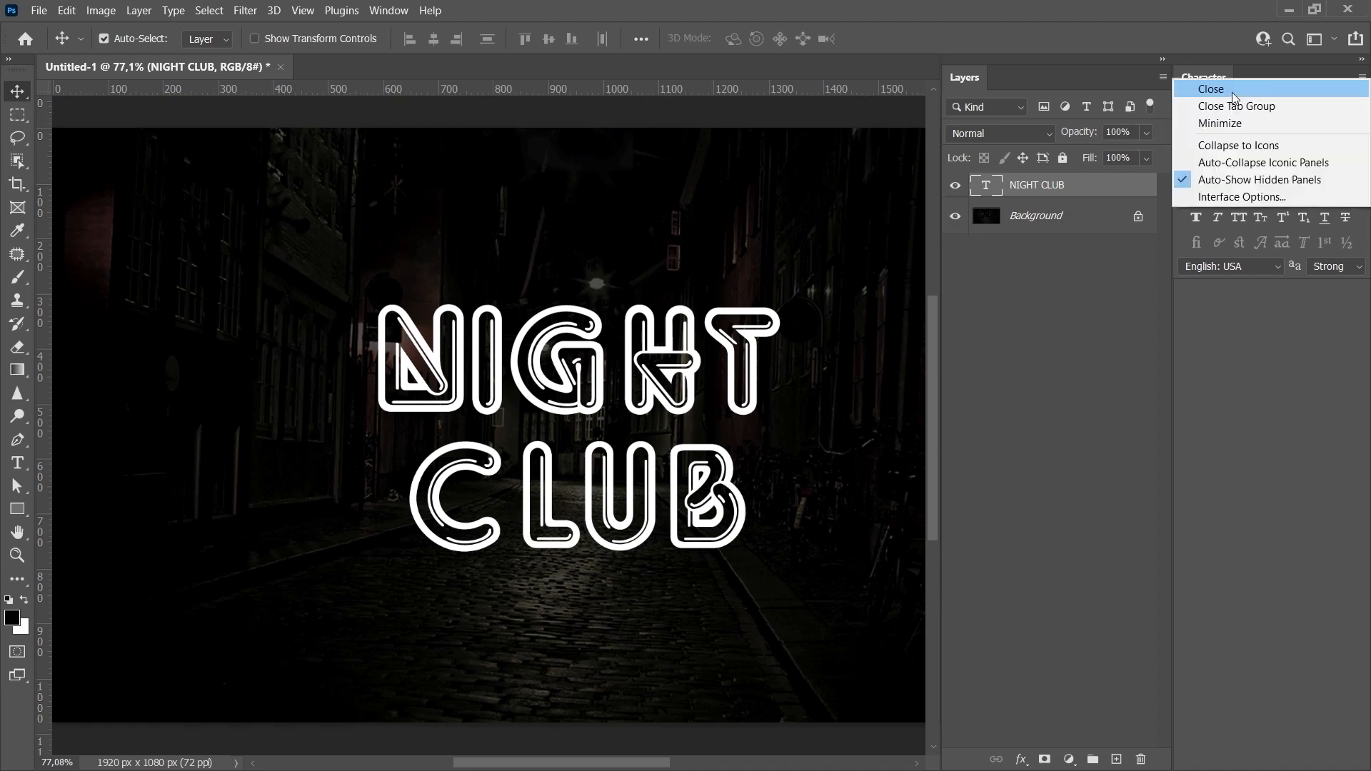
click(1213, 91)
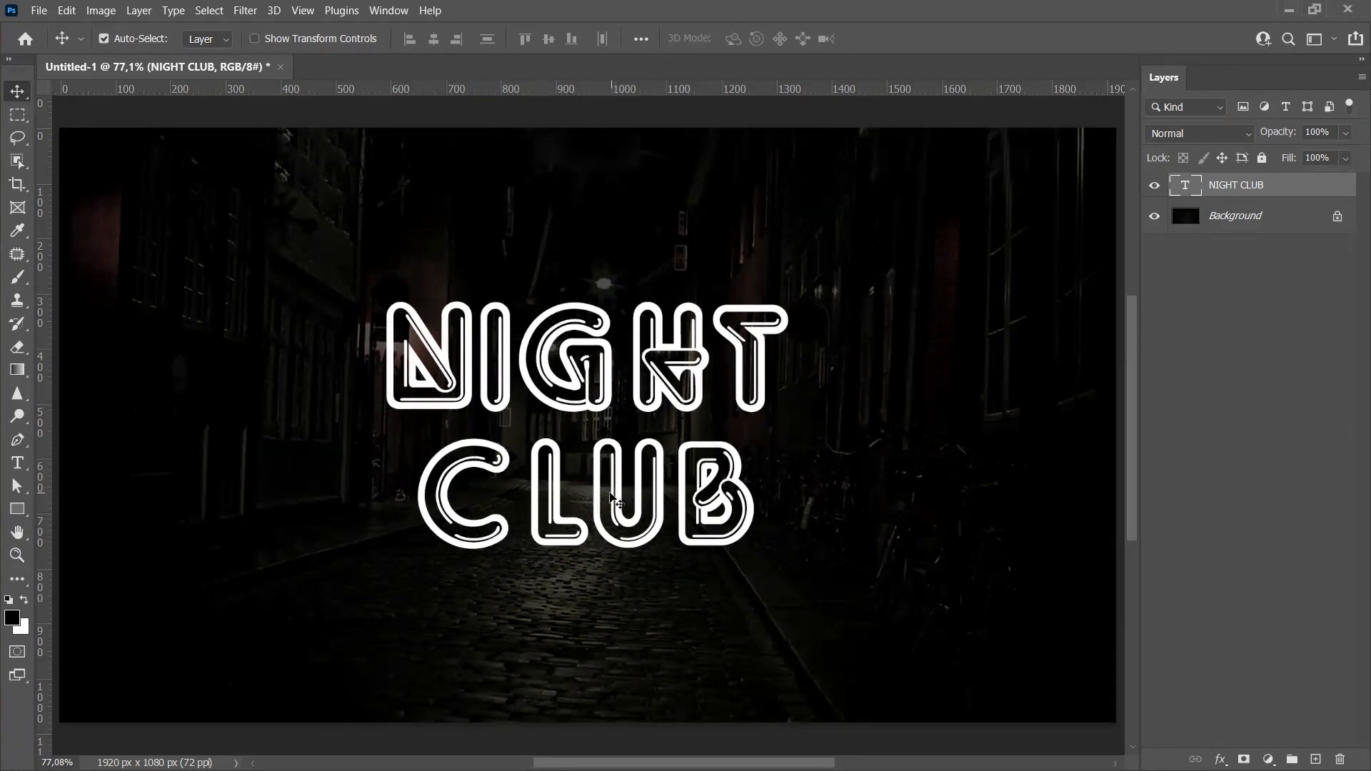
- Delete the word CLUB from the text layer so that it reads only NIGHT
double_click(601, 489)
double_click(588, 489)
key(BackSpace)
key(BackSpace)
key(ctrl+Return)
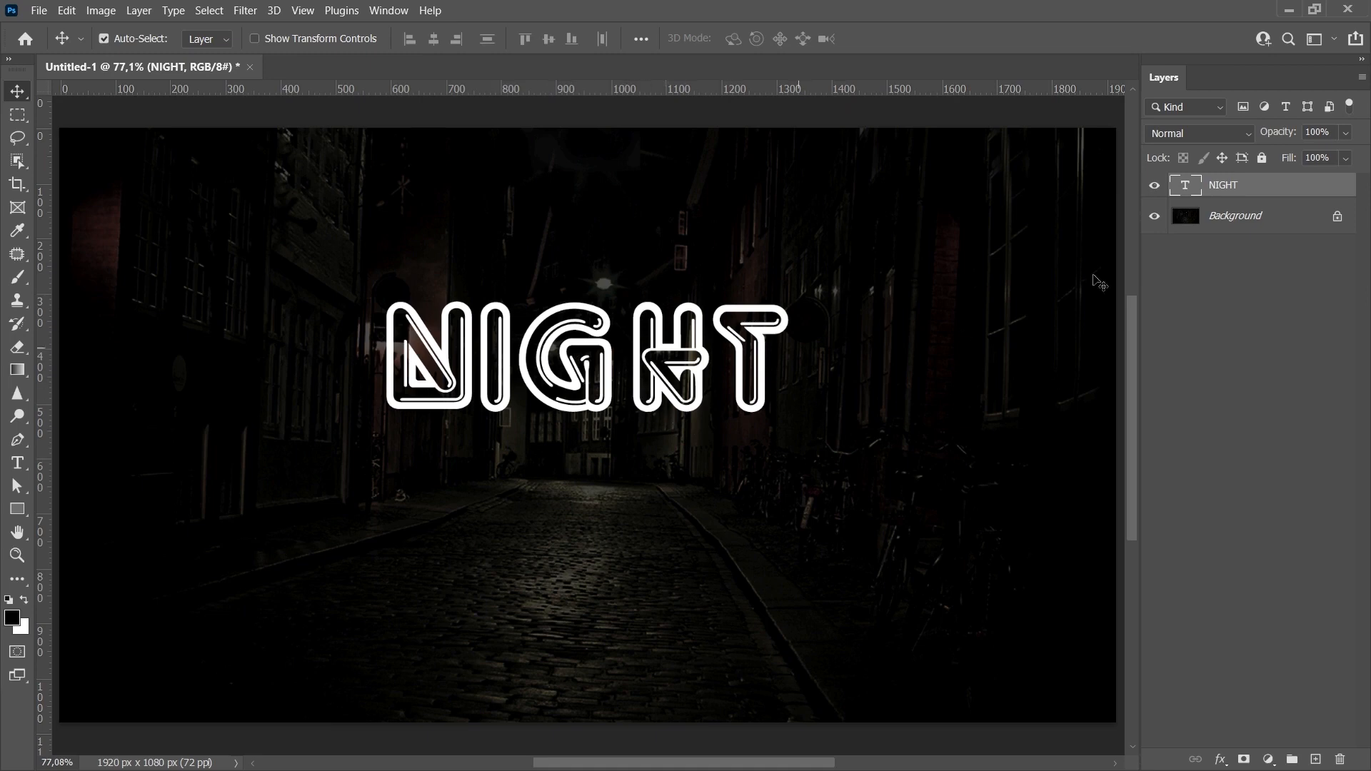
- Open the blending options of the NIGHT layer and enable a Gradient Overlay
right_click(1274, 191)
click(1103, 32)
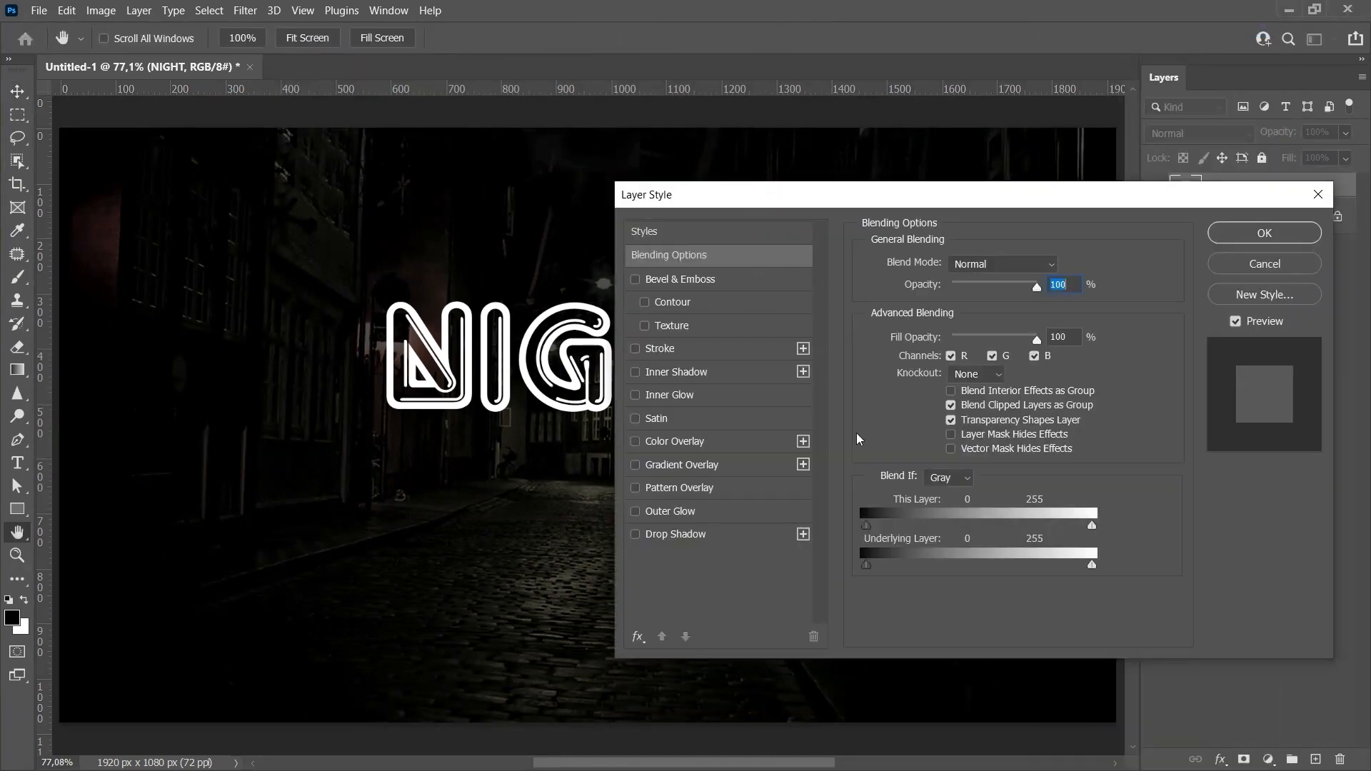
drag(539, 400, 327, 405)
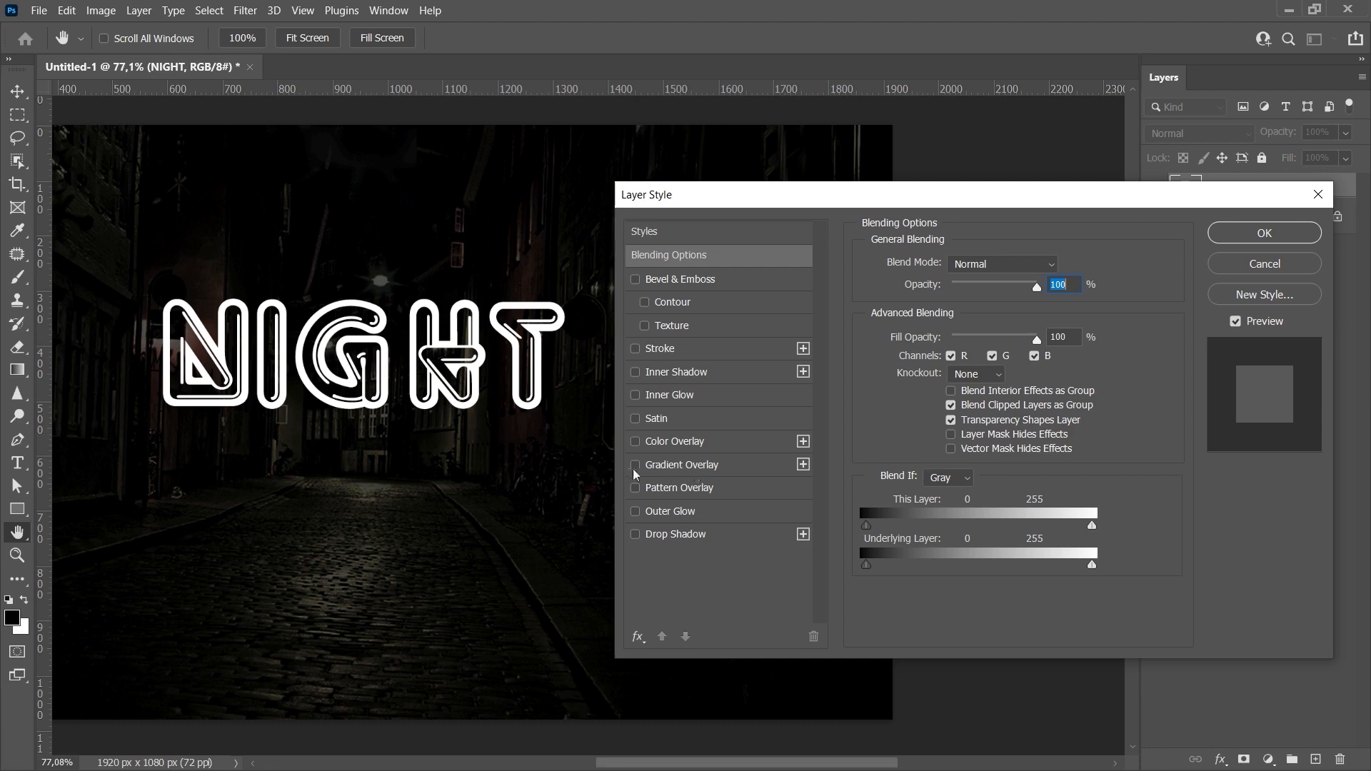
click(665, 473)
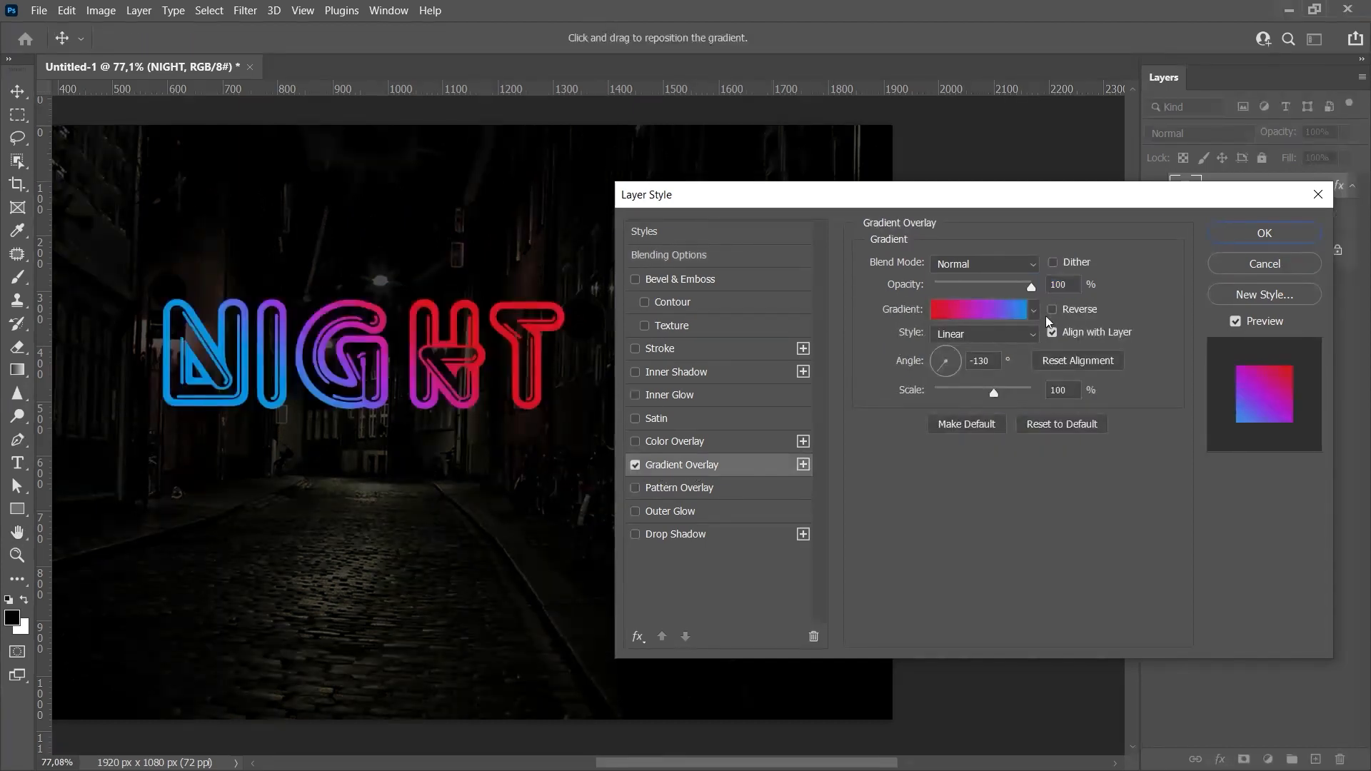
- Examine the colour codes of the red, purple and blue stops in the overlay gradient
click(998, 315)
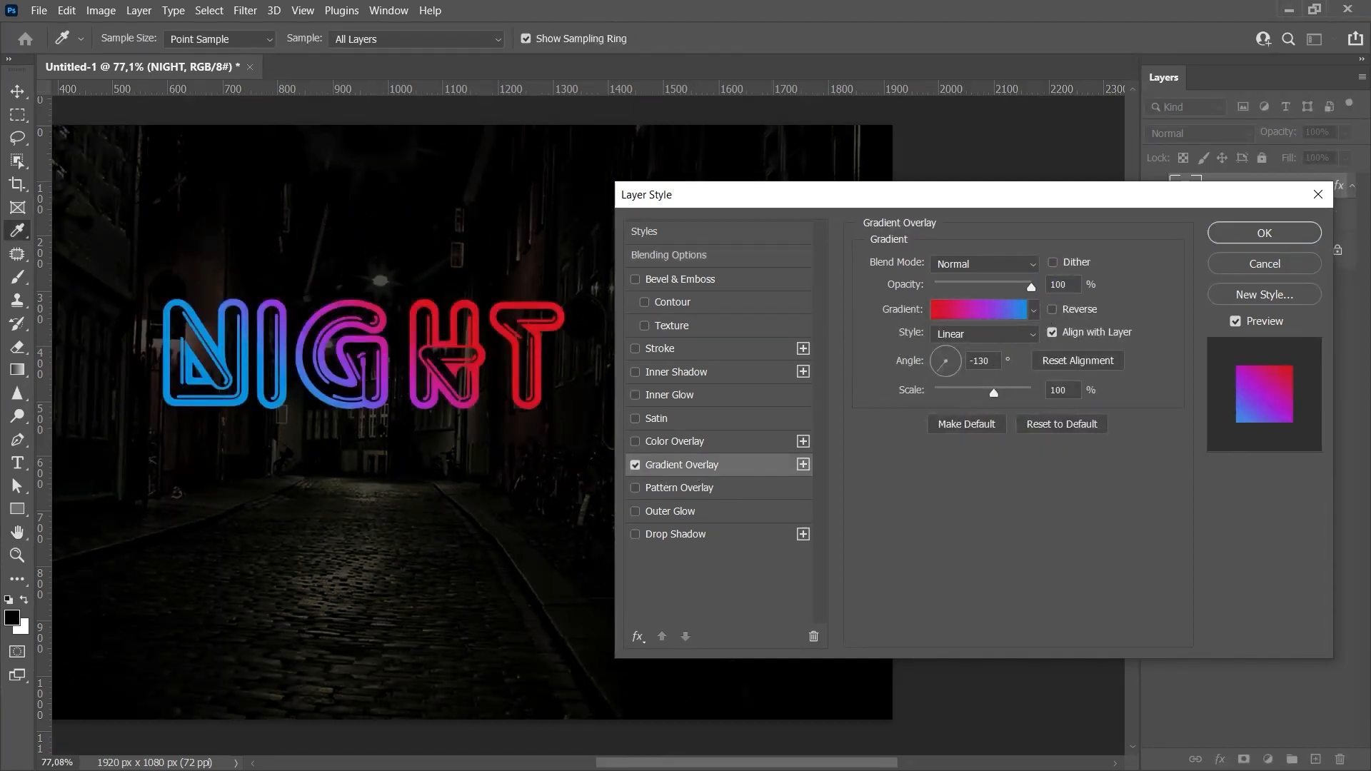
double_click(679, 528)
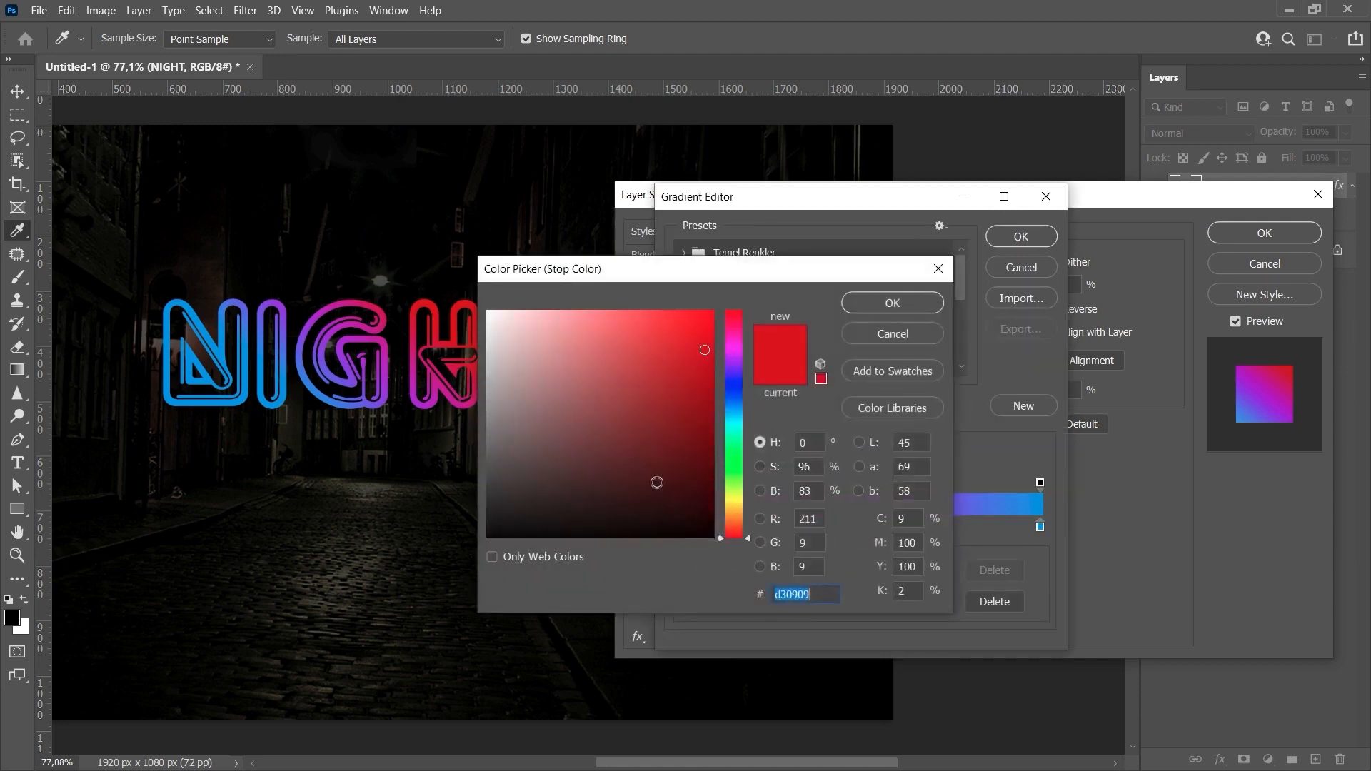
click(799, 596)
click(886, 305)
click(858, 527)
double_click(857, 528)
click(884, 302)
click(1040, 528)
double_click(1040, 528)
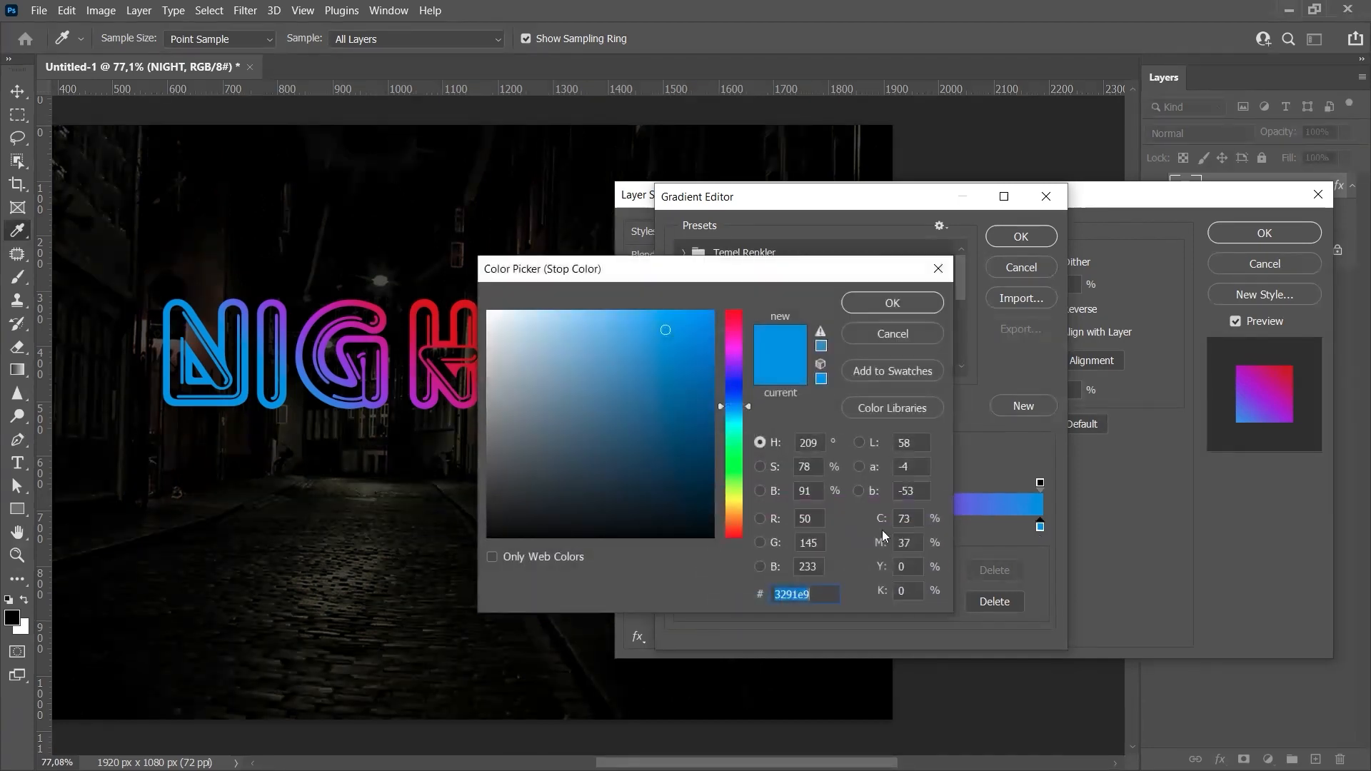
click(870, 303)
- Try extra stops in the overlay gradient, a blue one at 25% and a green one at 72%, and remove both
click(772, 530)
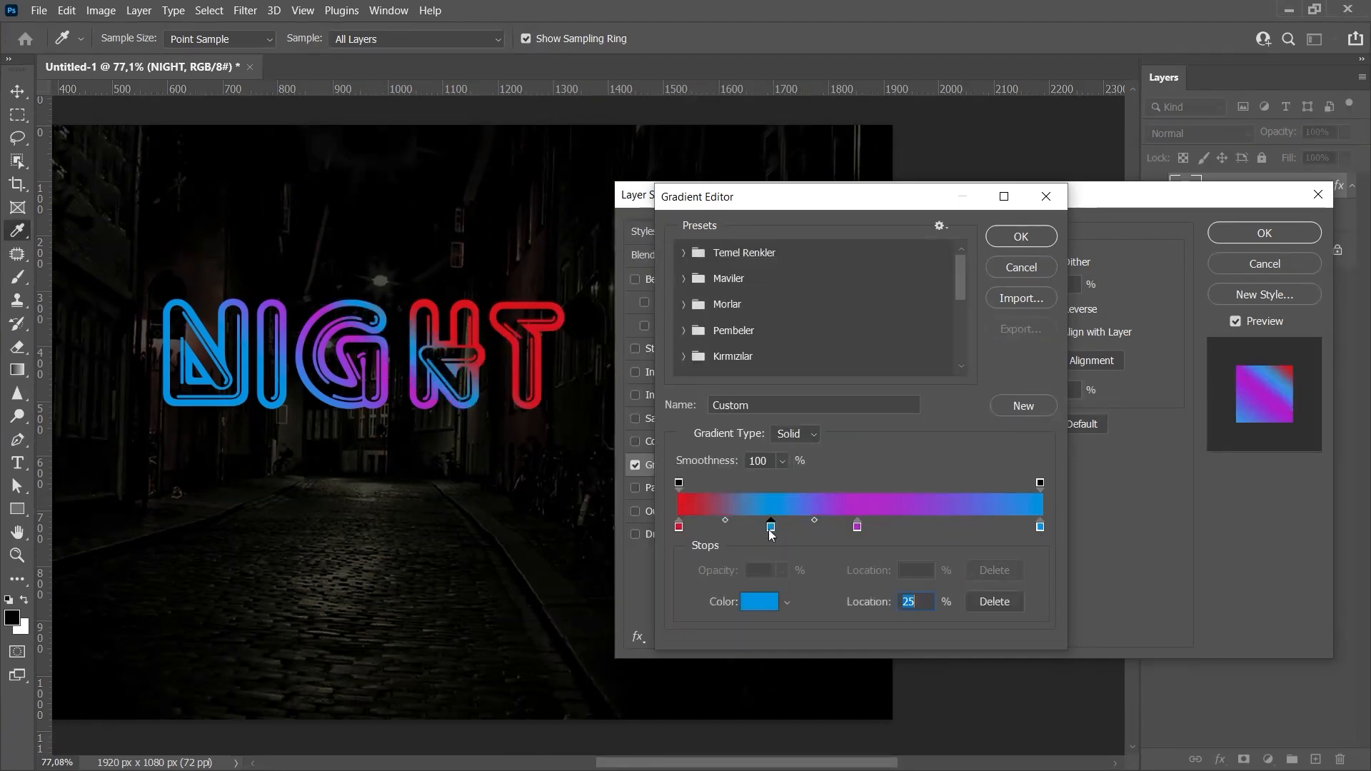
drag(772, 534, 762, 534)
click(943, 530)
double_click(942, 530)
drag(734, 406, 734, 452)
click(694, 319)
click(899, 311)
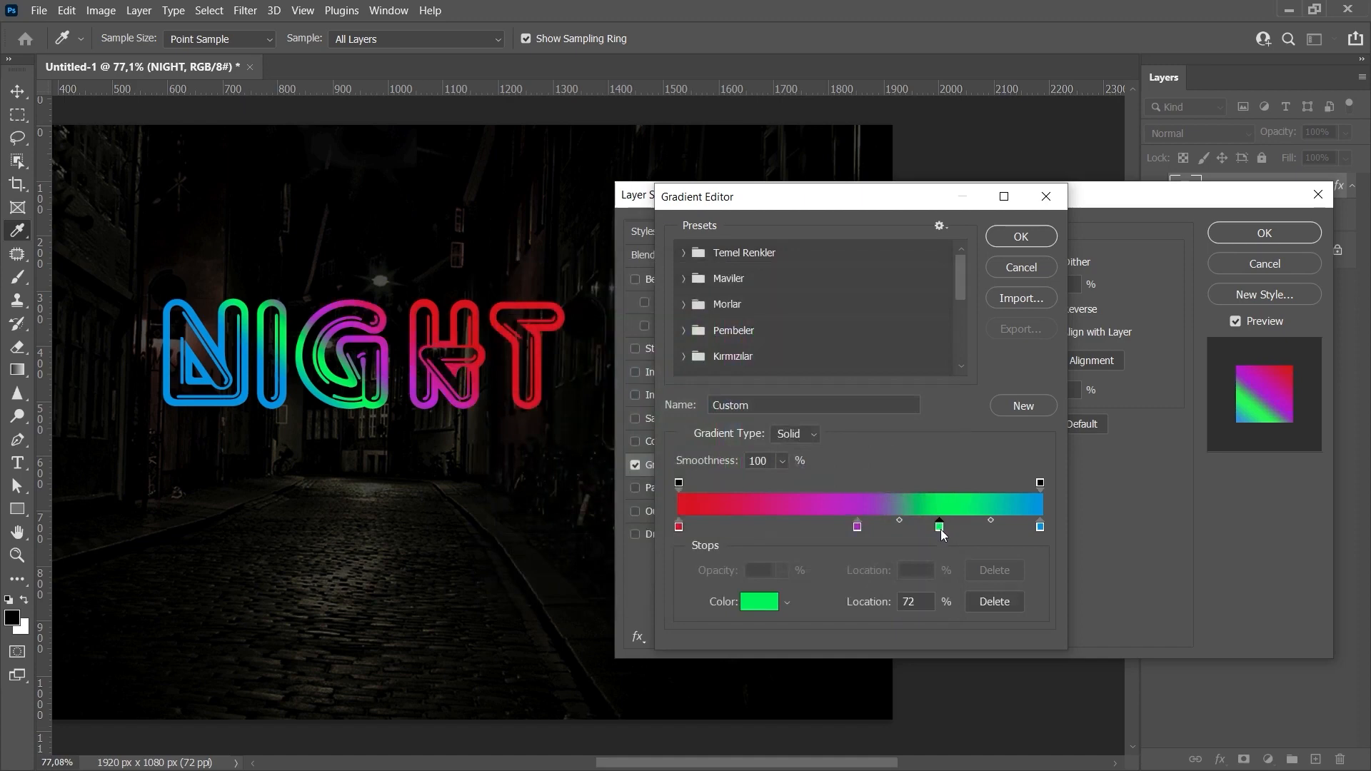
drag(945, 527, 943, 546)
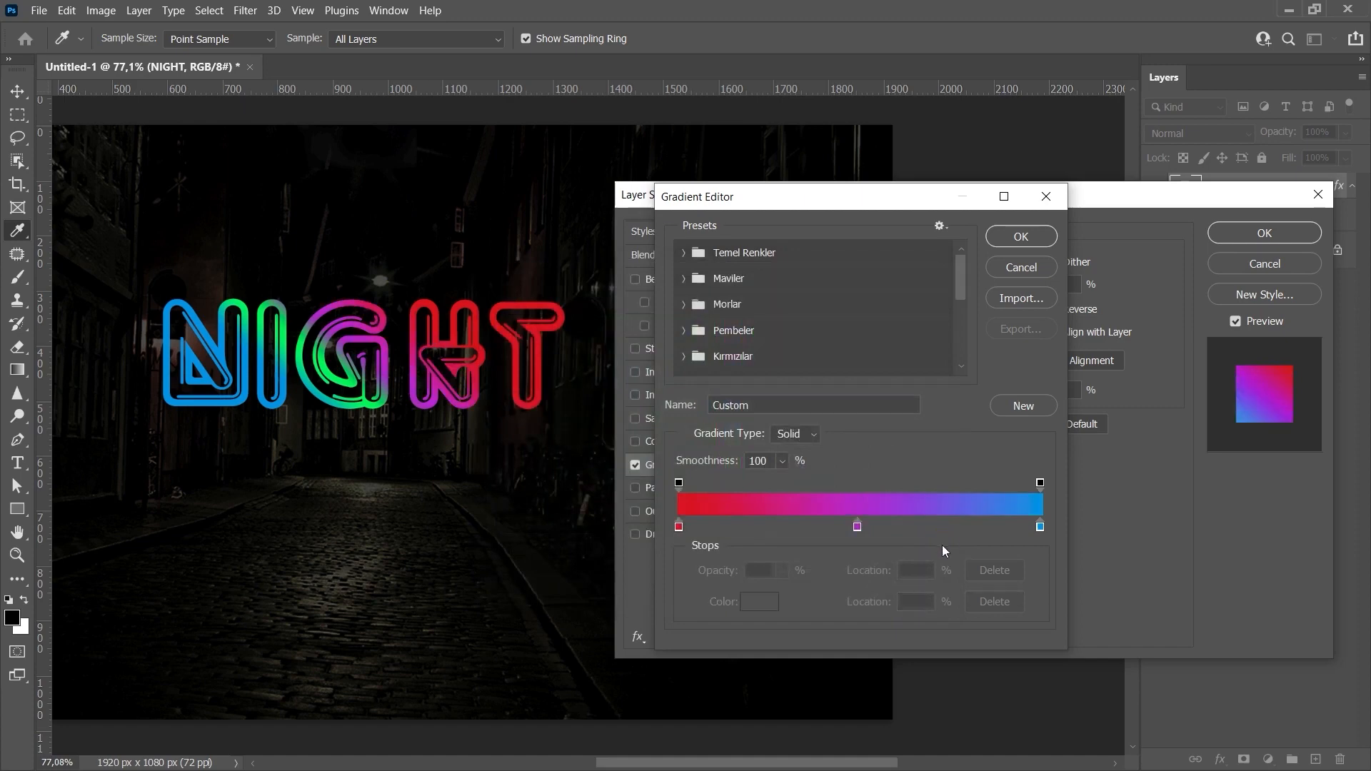
- Accept the overlay gradient, keep 100% opacity and the Linear style, and set its angle to -139°
click(1021, 237)
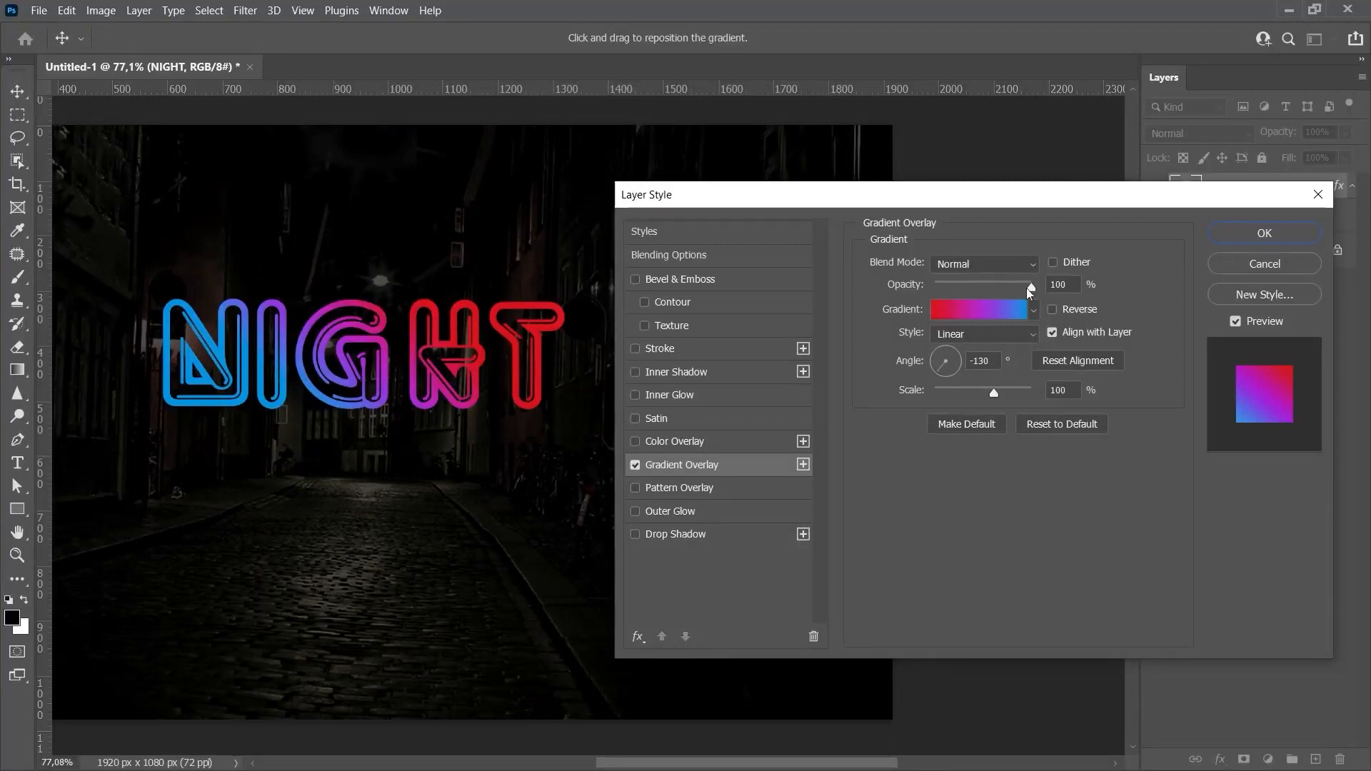
drag(1033, 287, 1037, 289)
click(985, 338)
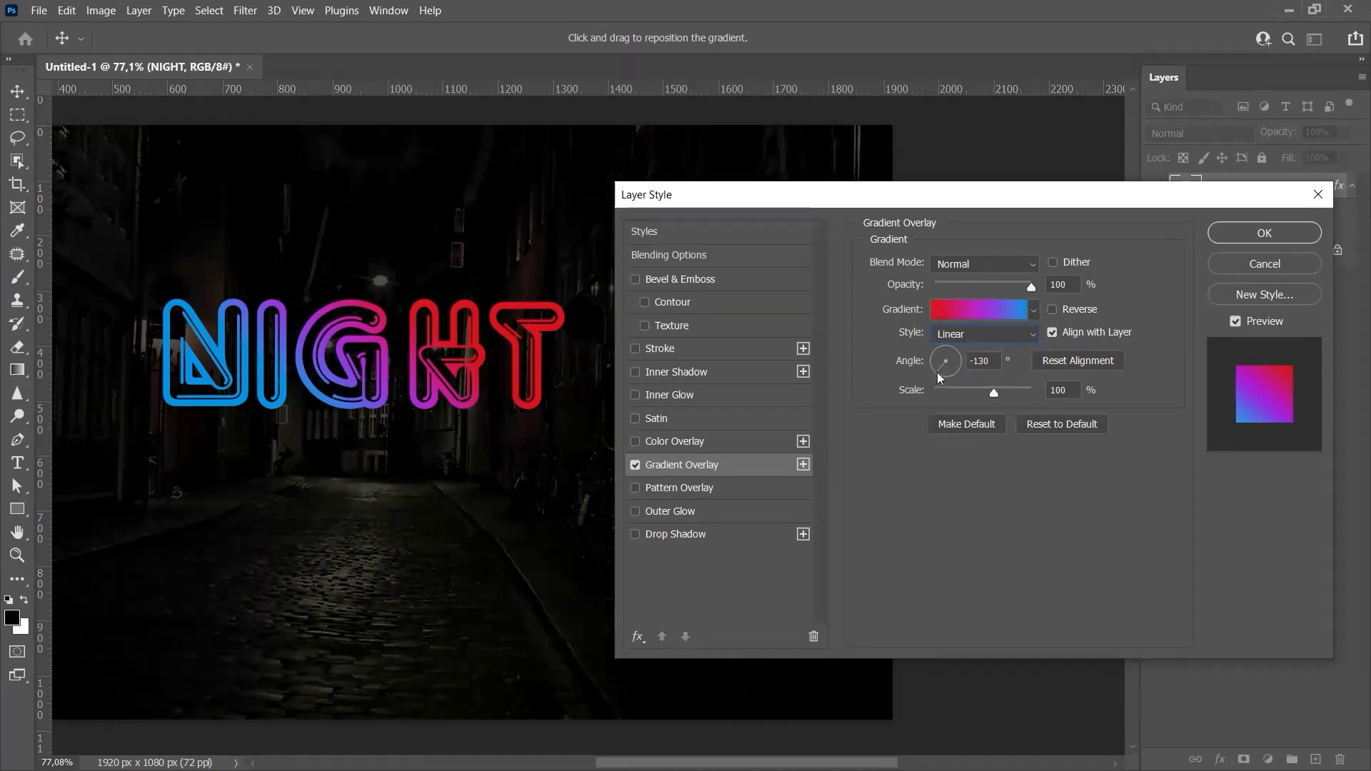
click(954, 352)
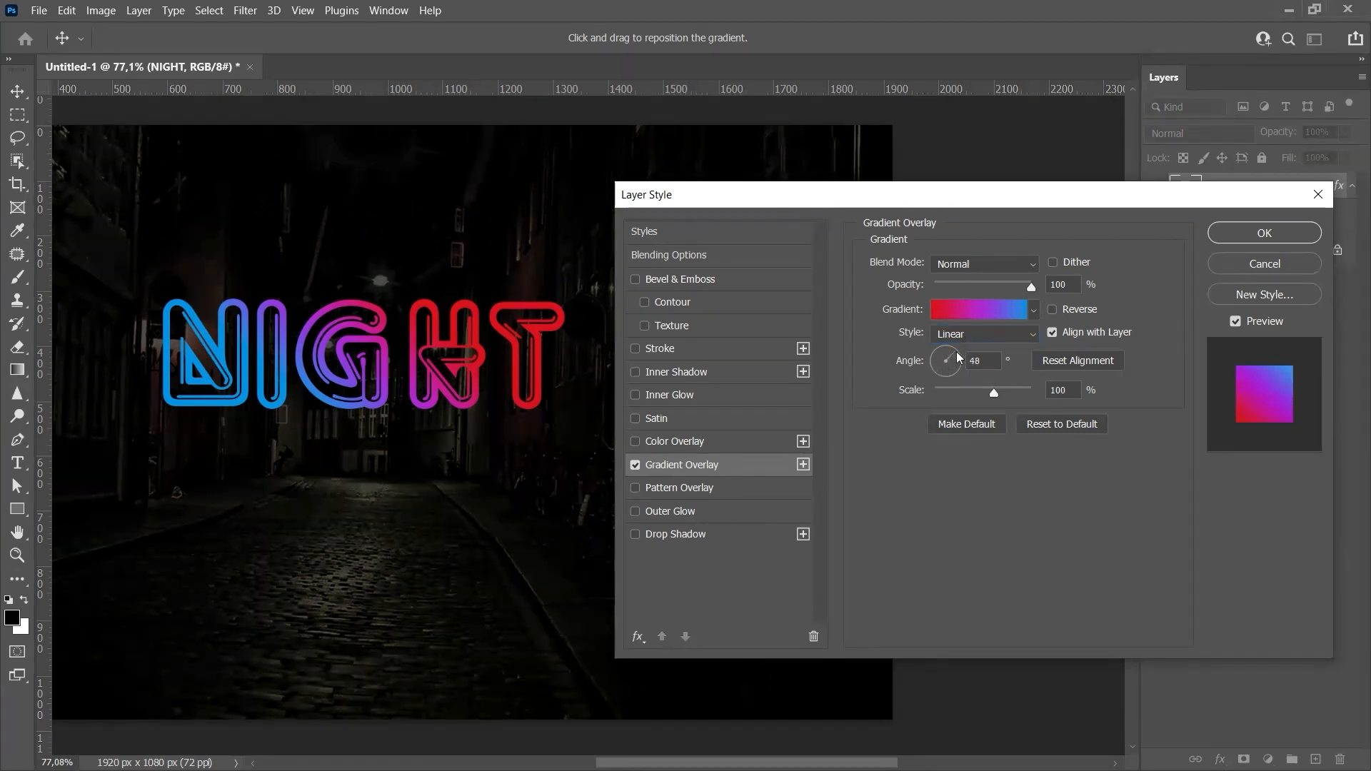
drag(943, 375, 890, 422)
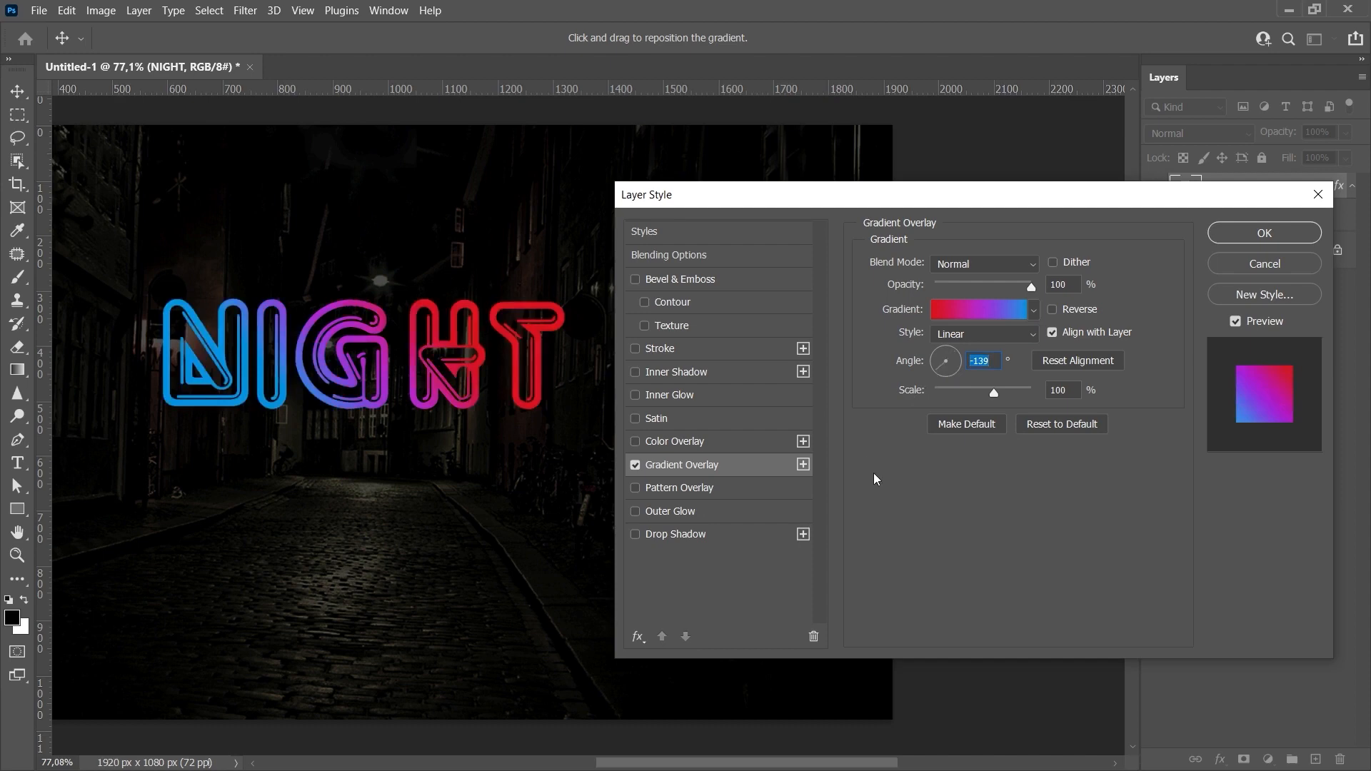
- Enable Outer Glow on the NIGHT layer with the Normal blend mode and 35% opacity
click(668, 514)
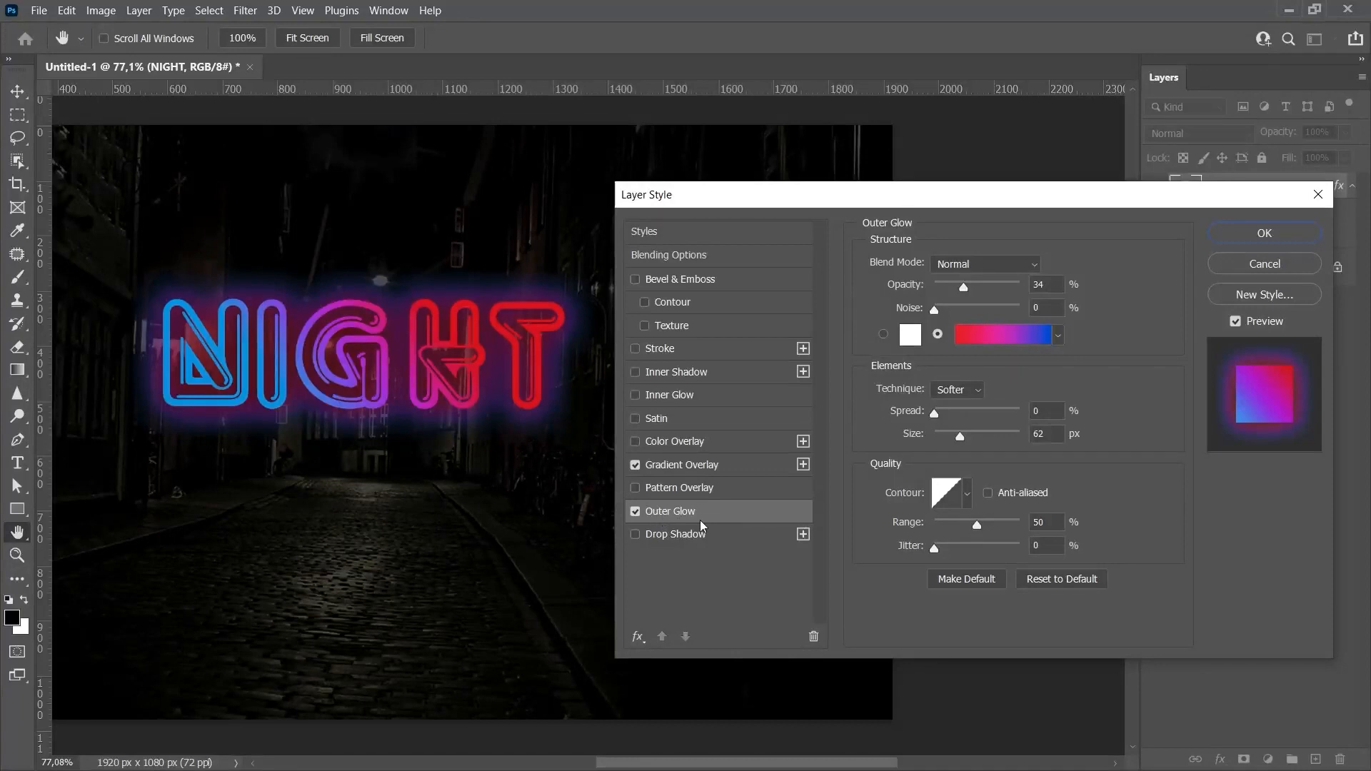
click(978, 265)
click(980, 266)
key(Up)
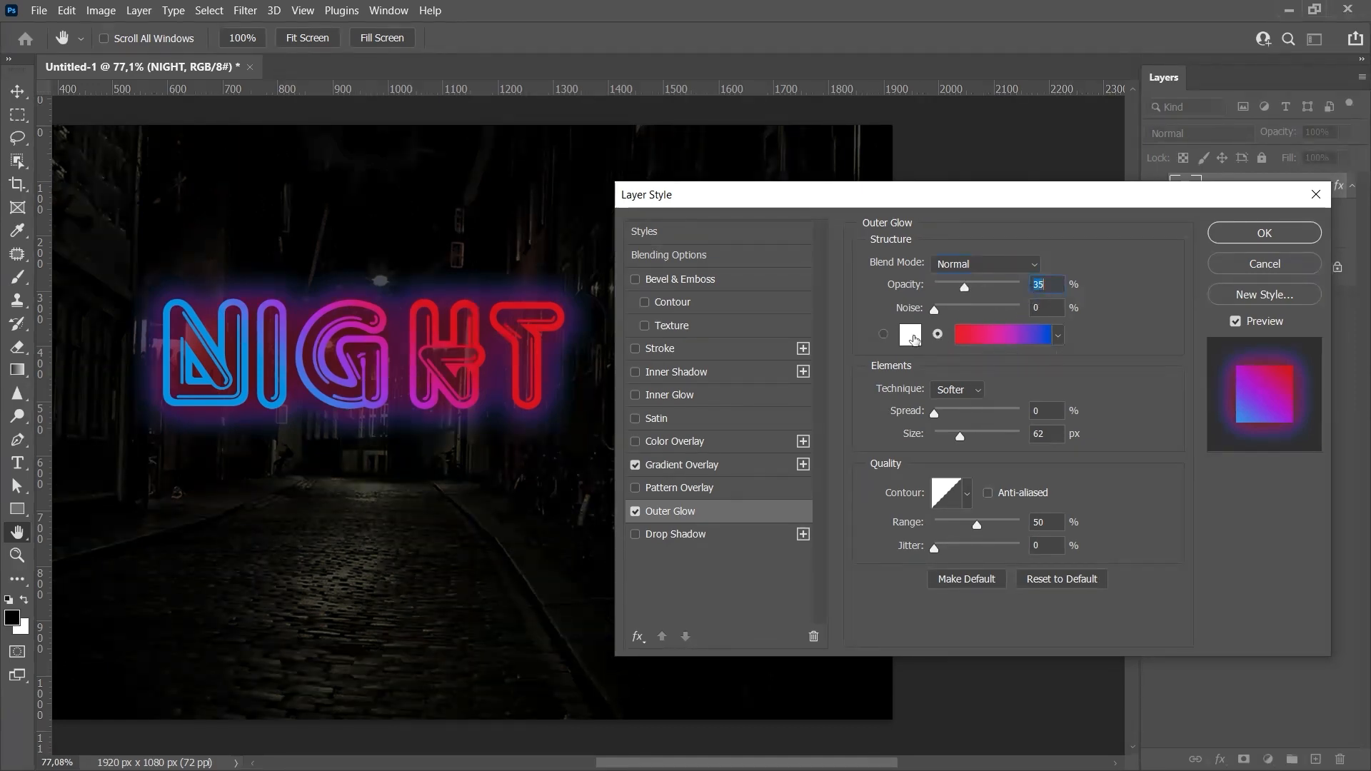
- Accept the red, magenta and blue gradient for the Outer Glow and set the glow size to 60 px
click(990, 342)
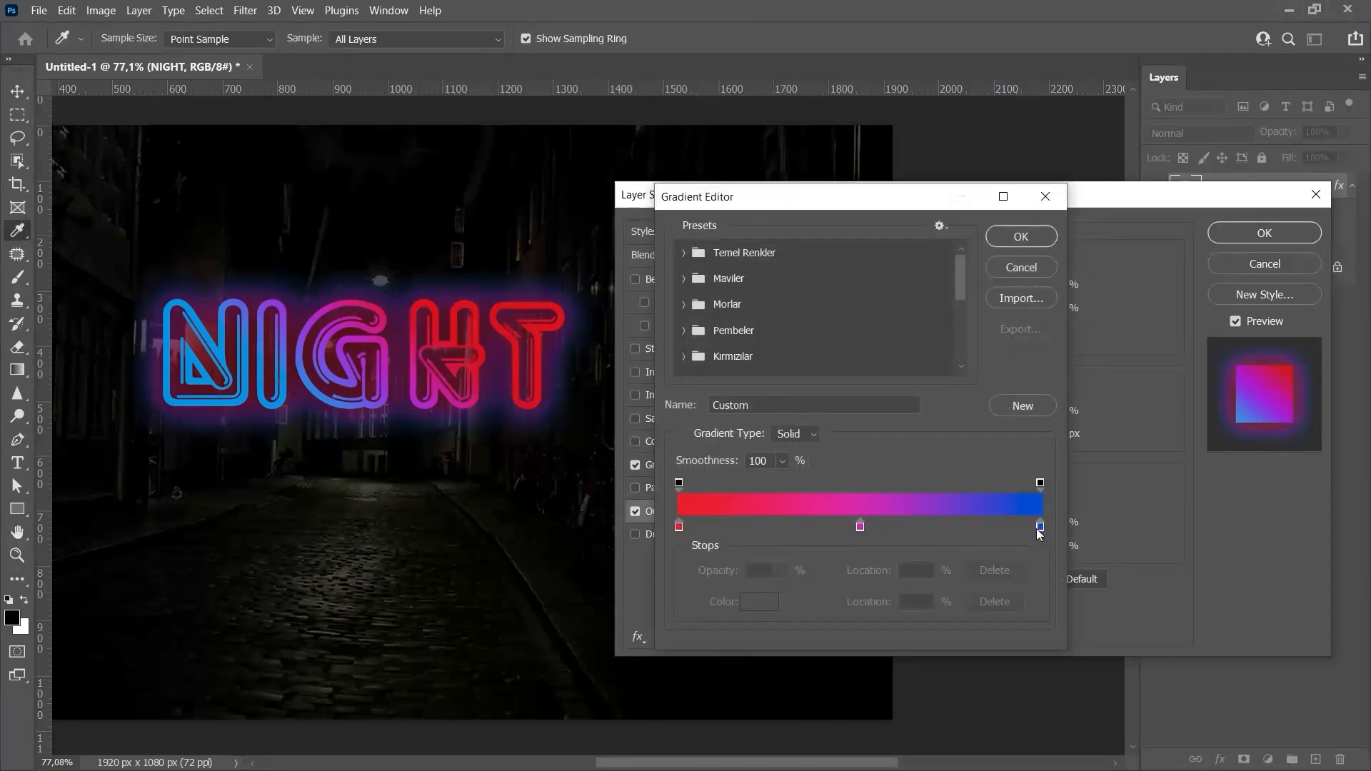
click(1034, 237)
drag(1044, 413, 1035, 414)
key(Tab)
key(Down)
key(Down)
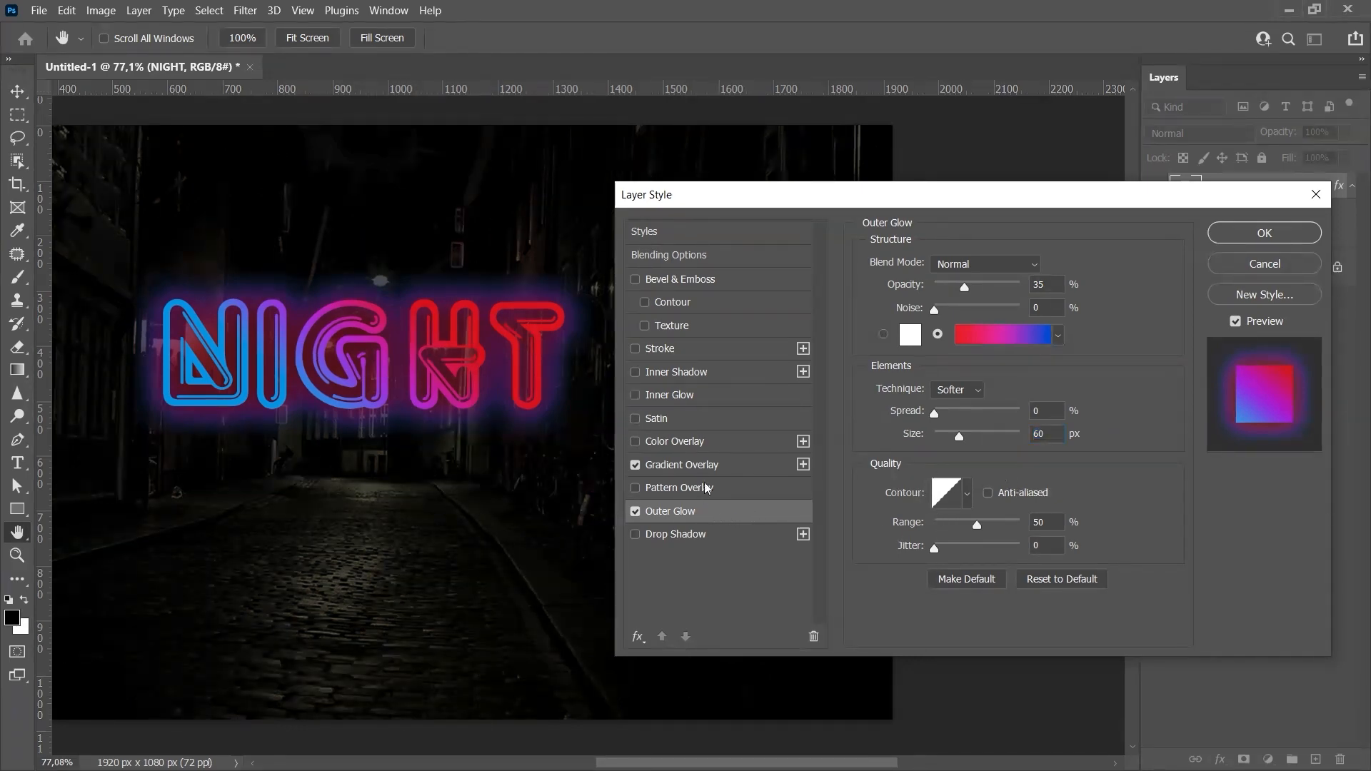
- Enable Inner Glow on the NIGHT layer with the peak-shaped contour and a range of 50%
click(686, 404)
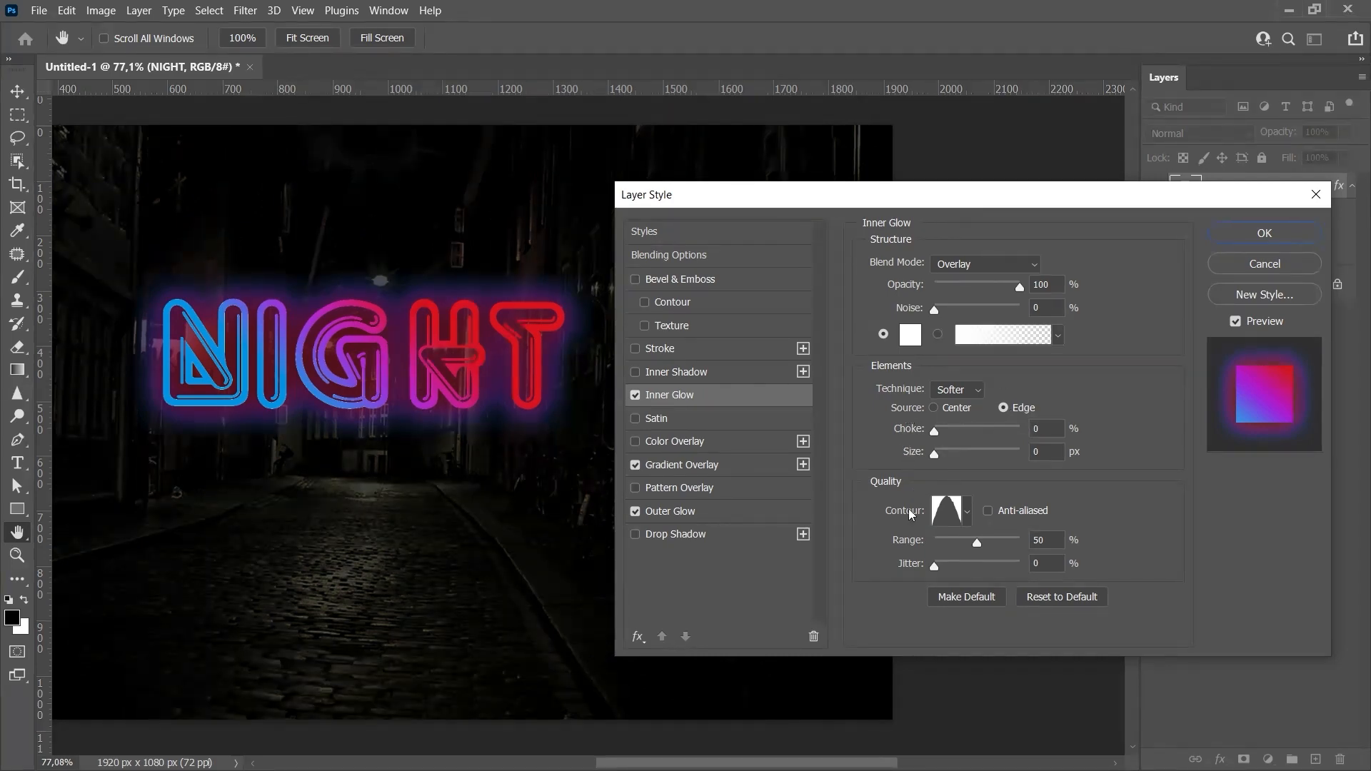
click(968, 511)
click(891, 560)
click(989, 519)
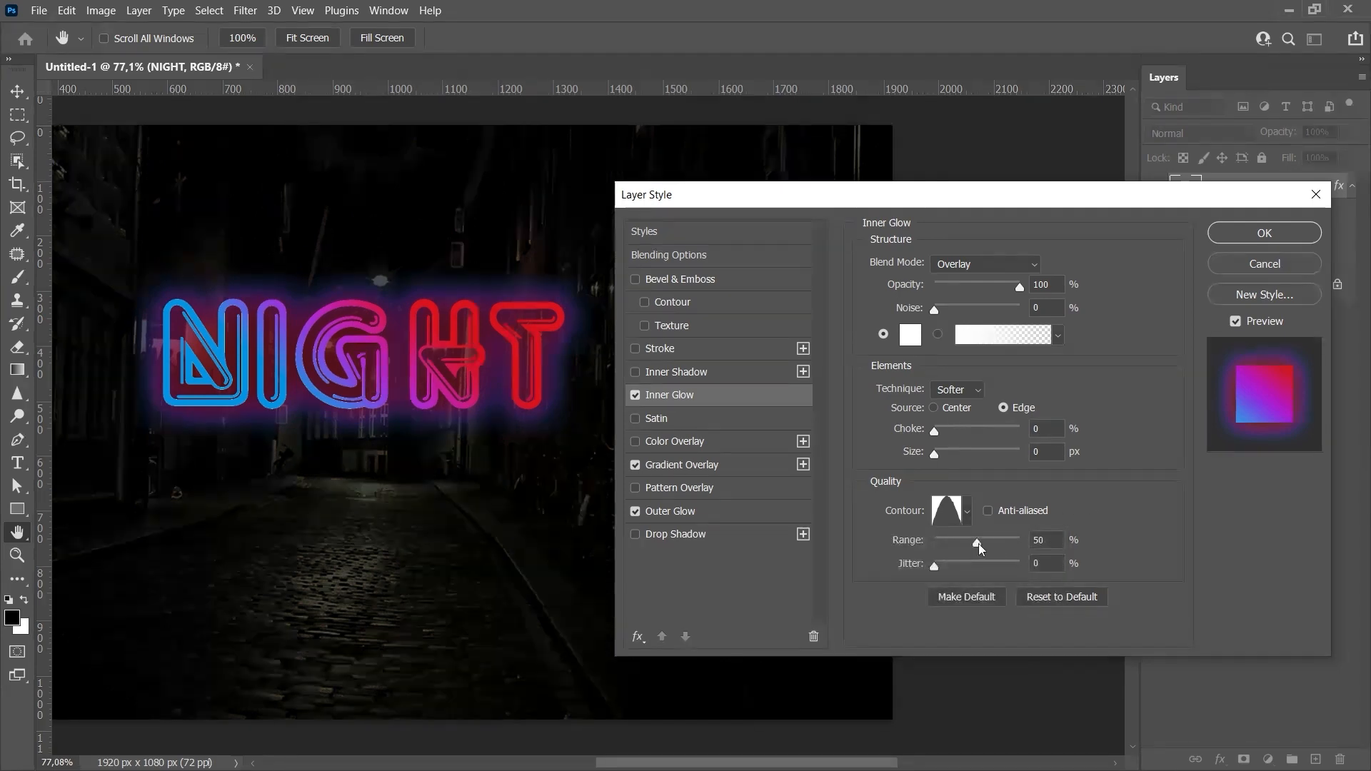
drag(986, 547, 960, 550)
text(50)
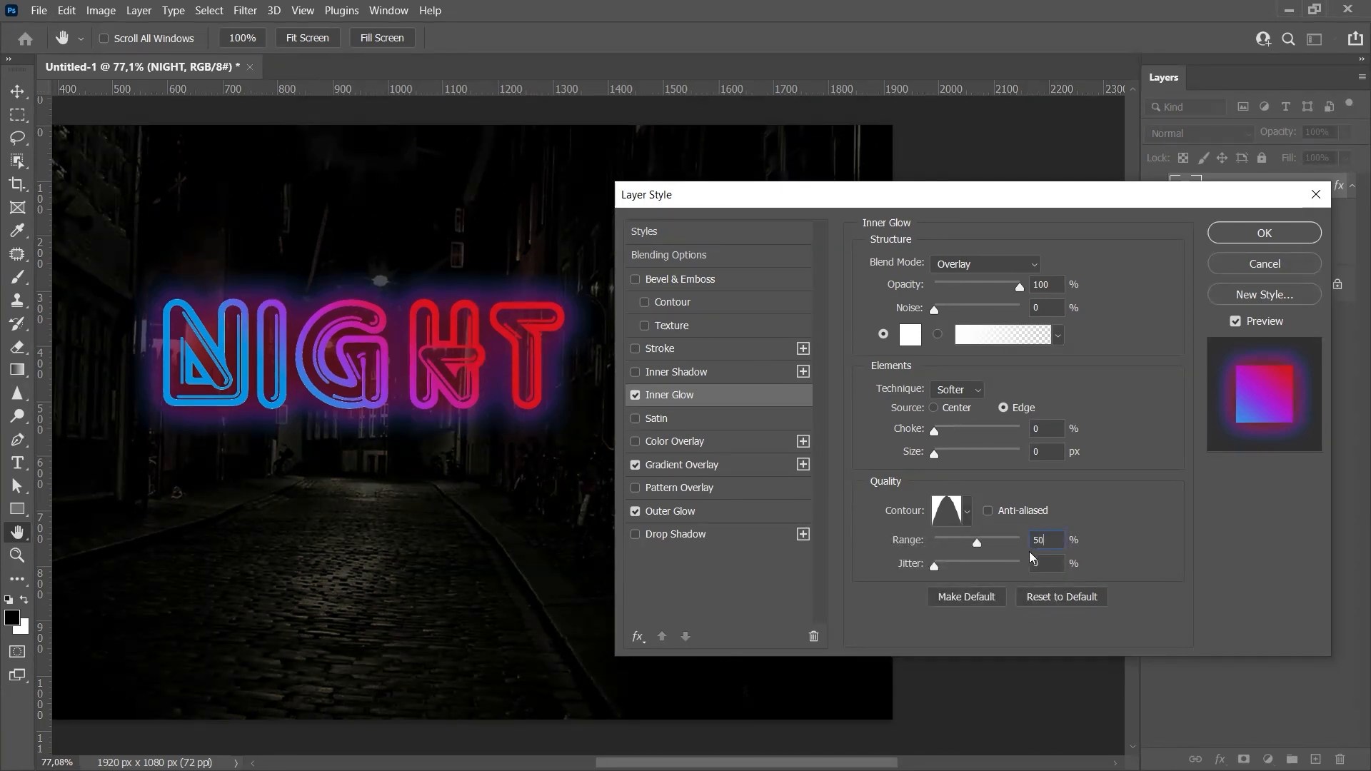
- Enable Bevel & Emboss on the NIGHT layer as a Smooth Inner Bevel with 209% depth, 7 px size and 0 px soften
click(1174, 542)
click(662, 282)
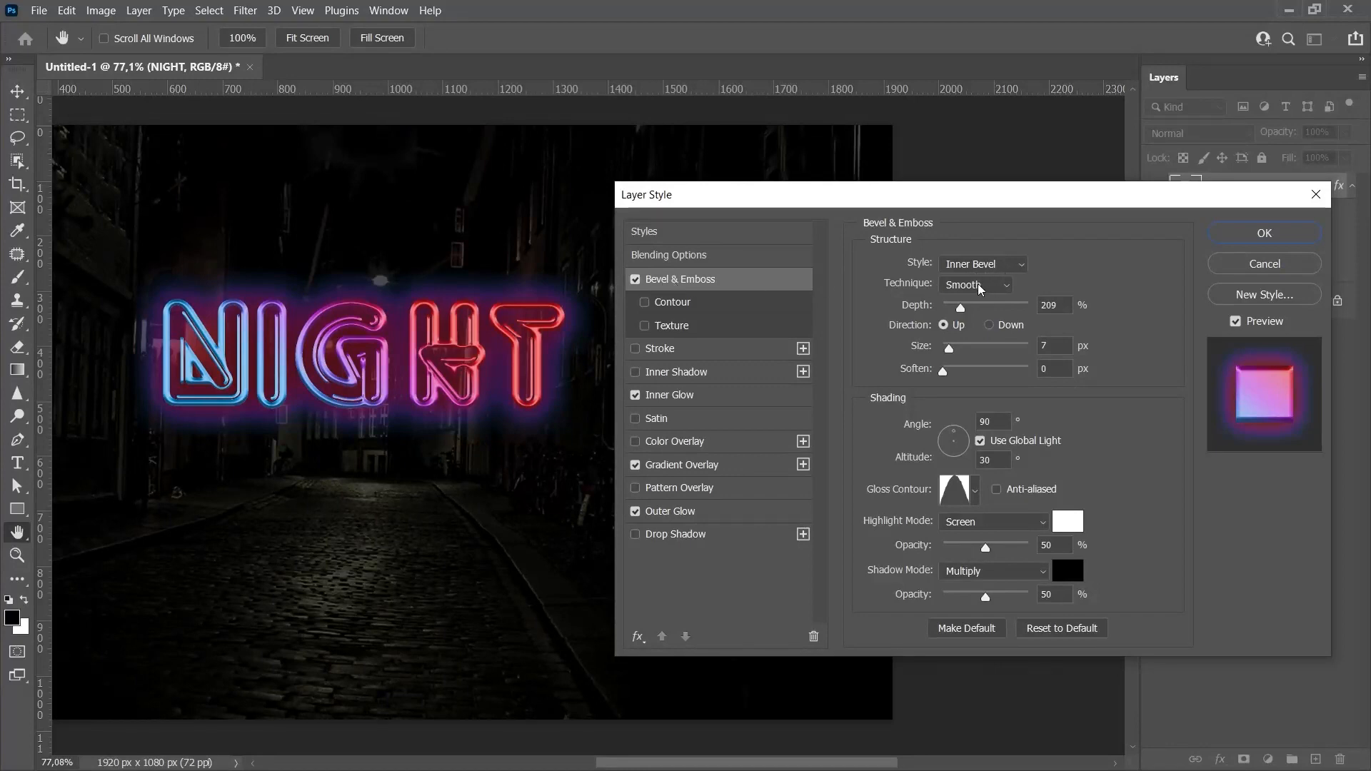
double_click(1062, 310)
click(1062, 310)
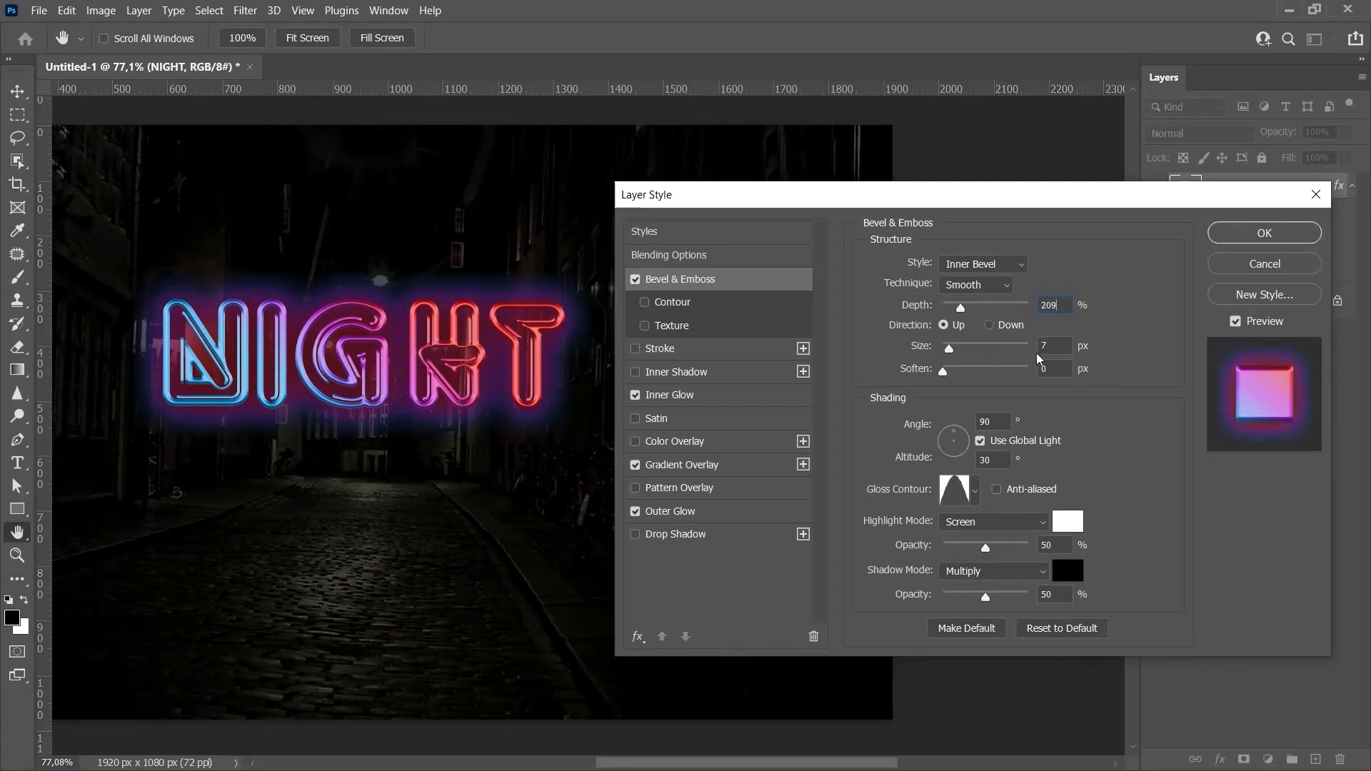
click(1055, 370)
click(966, 351)
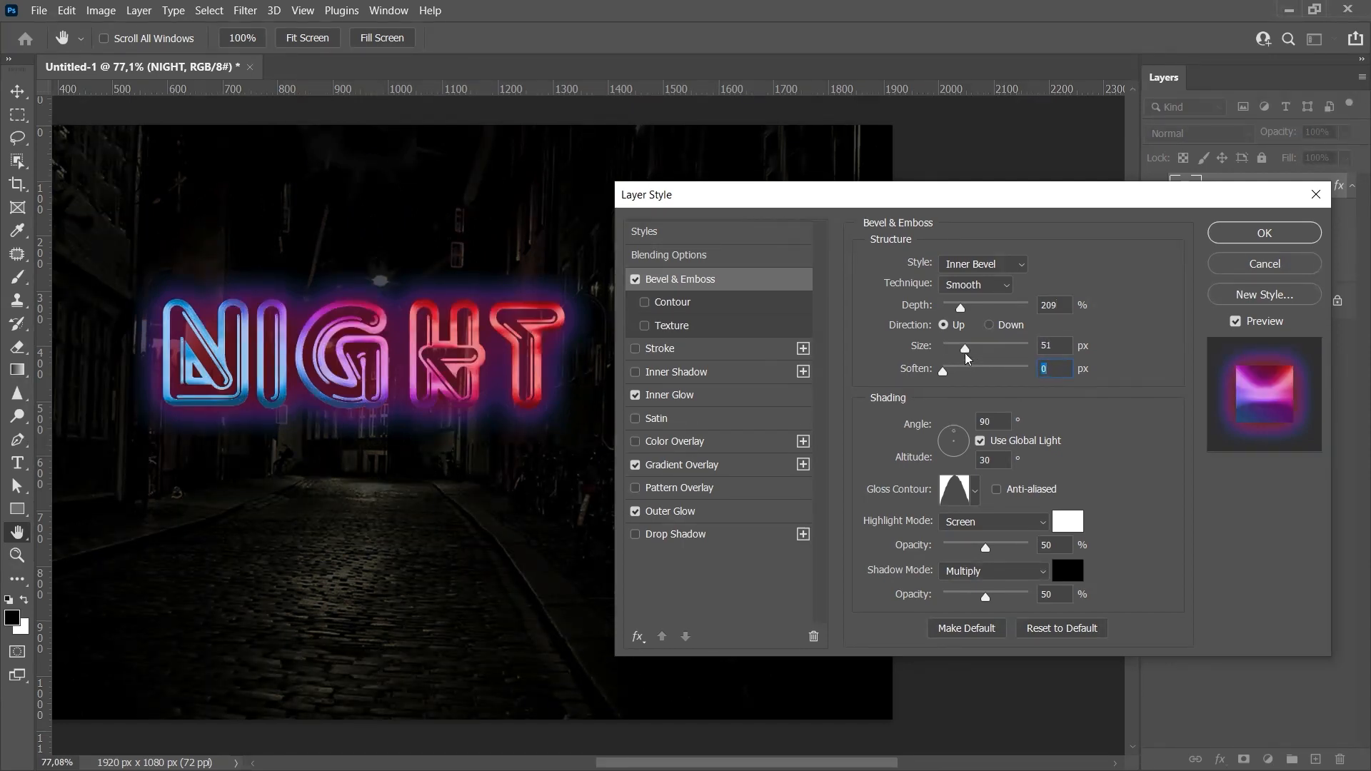
drag(966, 353, 959, 357)
text(7)
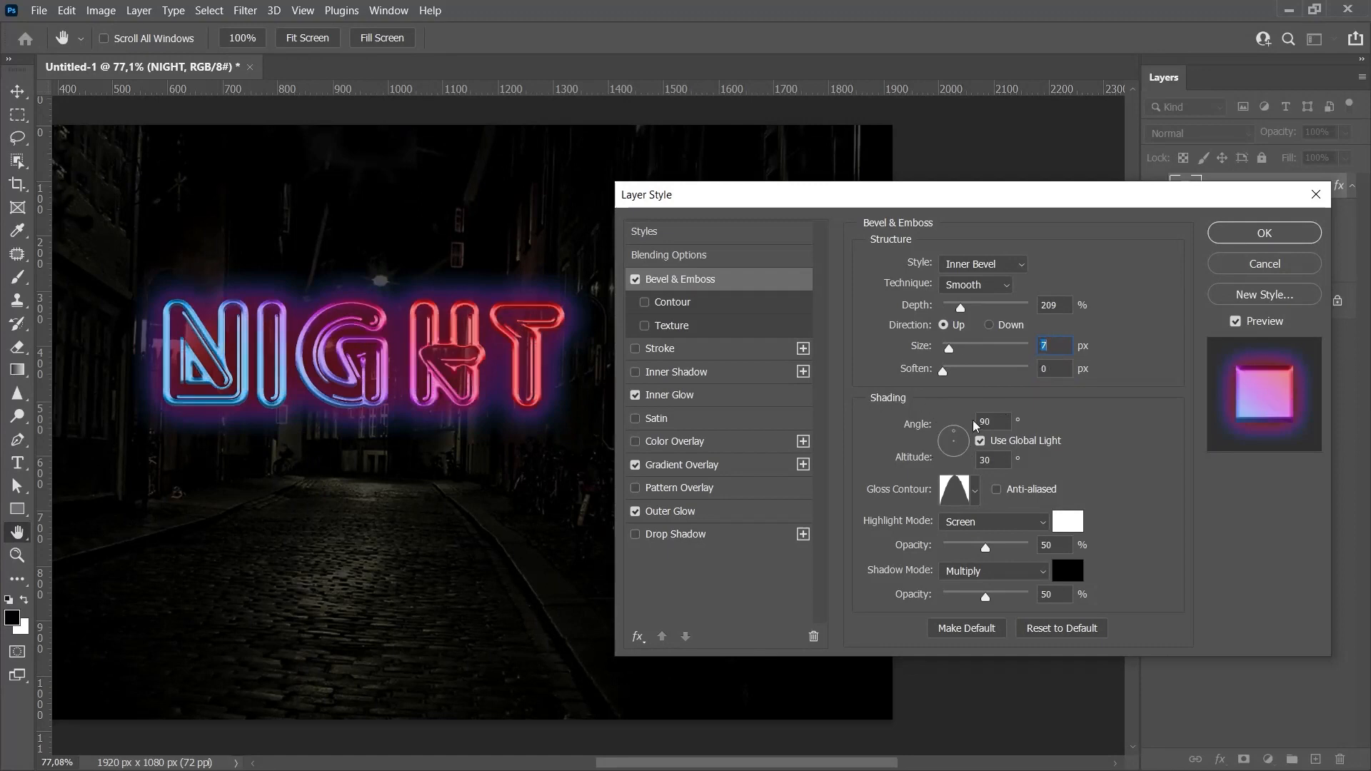
- Choose the peak-shaped gloss contour for the bevel and accept the layer style of the NIGHT text
click(975, 491)
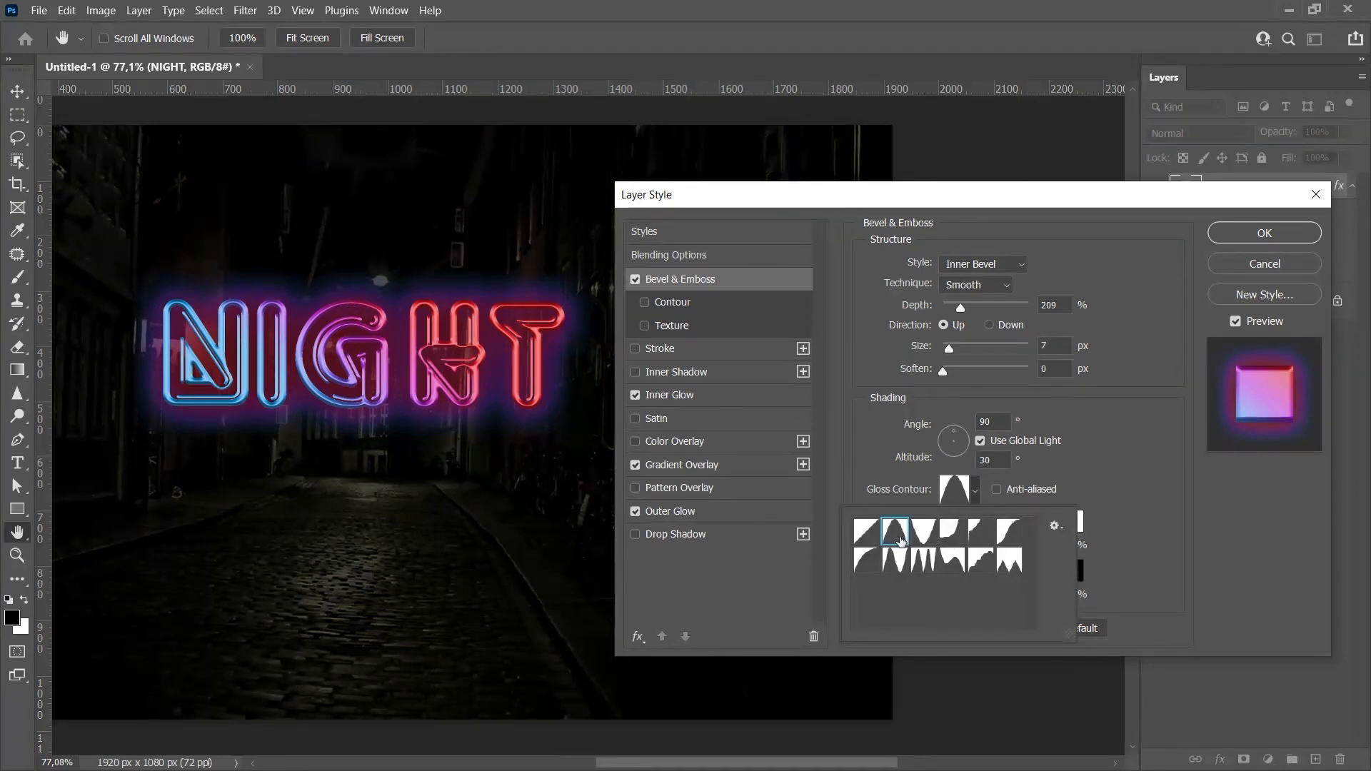
click(890, 542)
click(858, 469)
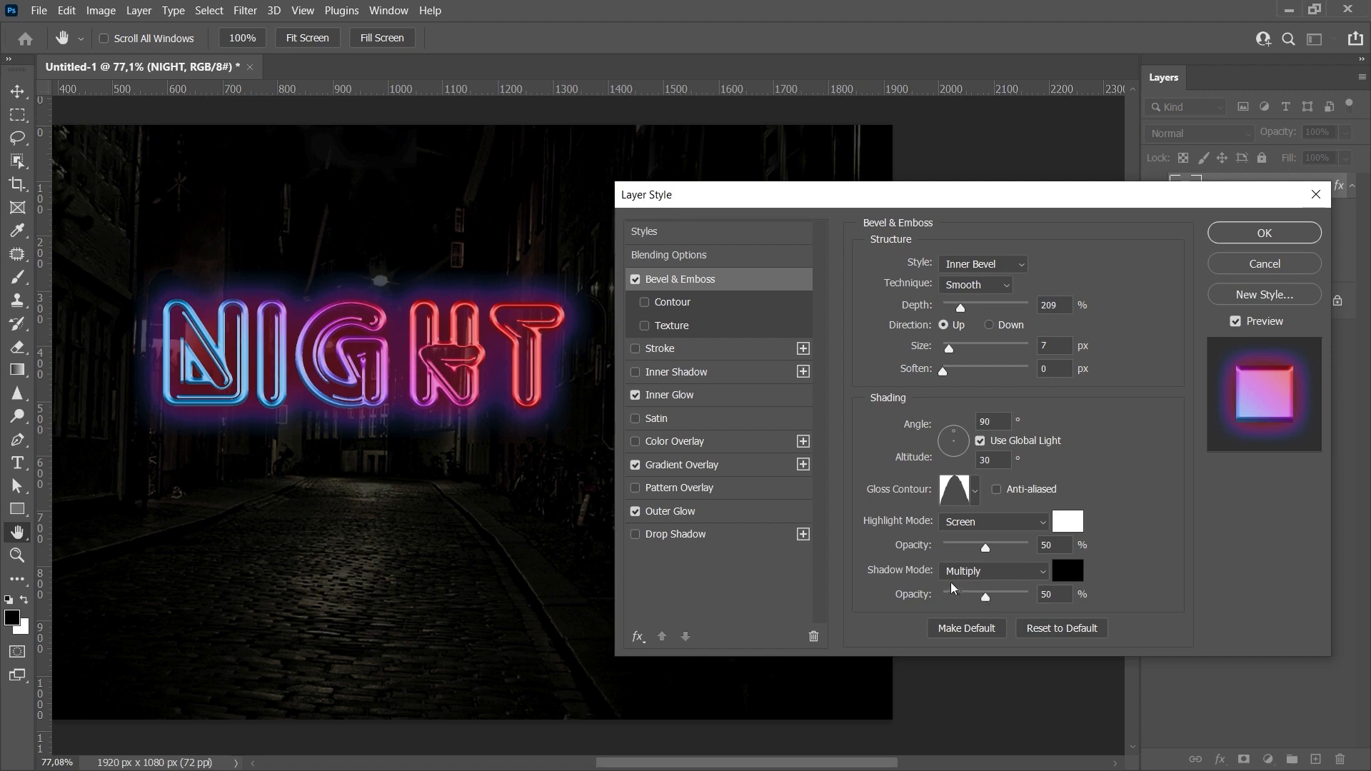
click(1232, 241)
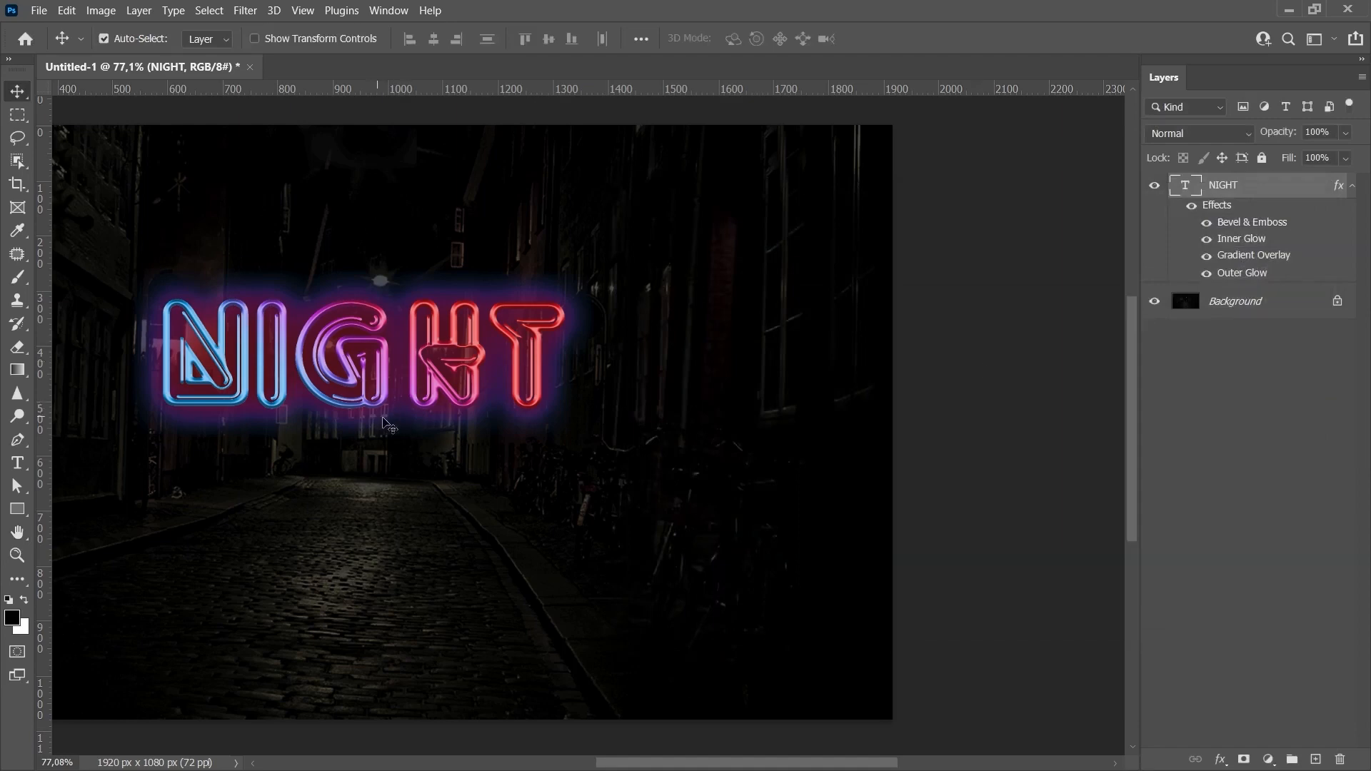
- Duplicate the NIGHT text layer and move the copy straight down so it sits directly below the original word
key(ctrl+0)
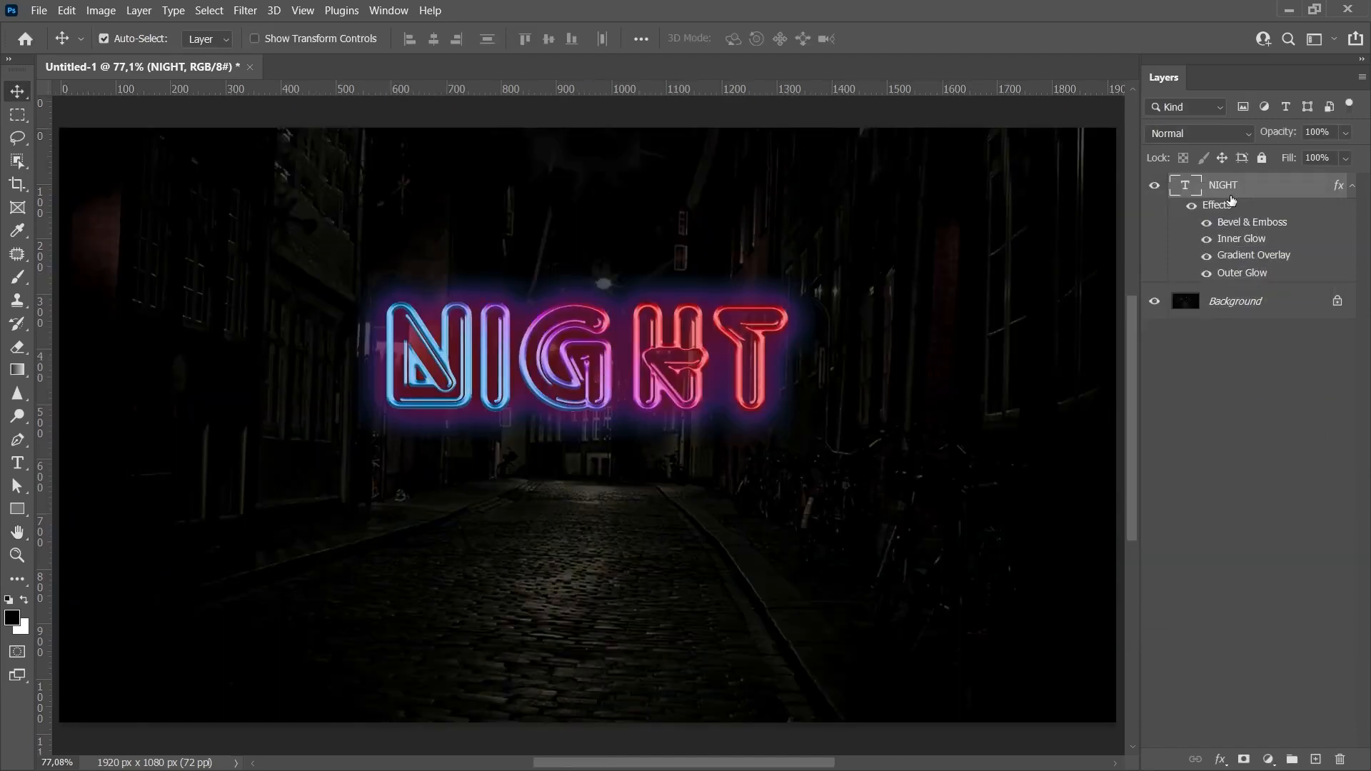
drag(1231, 202, 1317, 761)
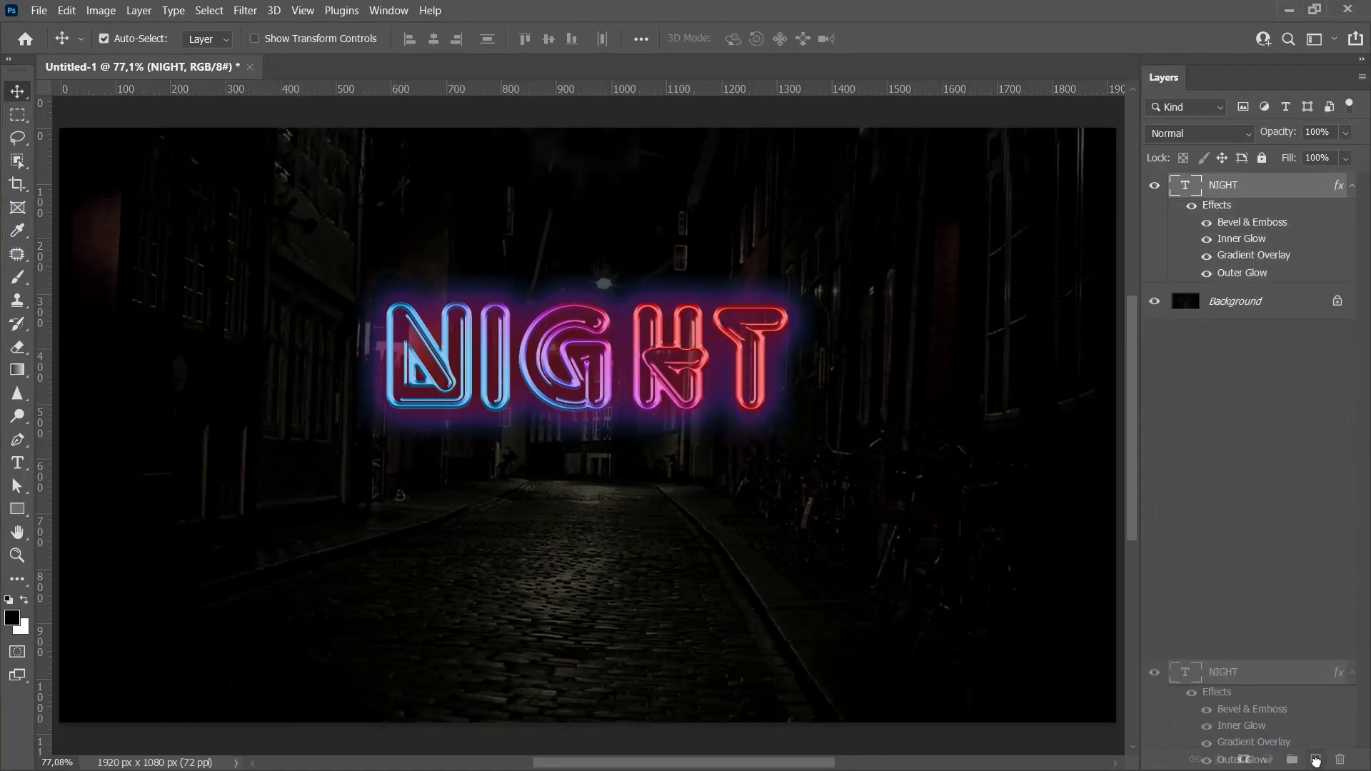
drag(1316, 761, 1316, 761)
drag(560, 371, 560, 507)
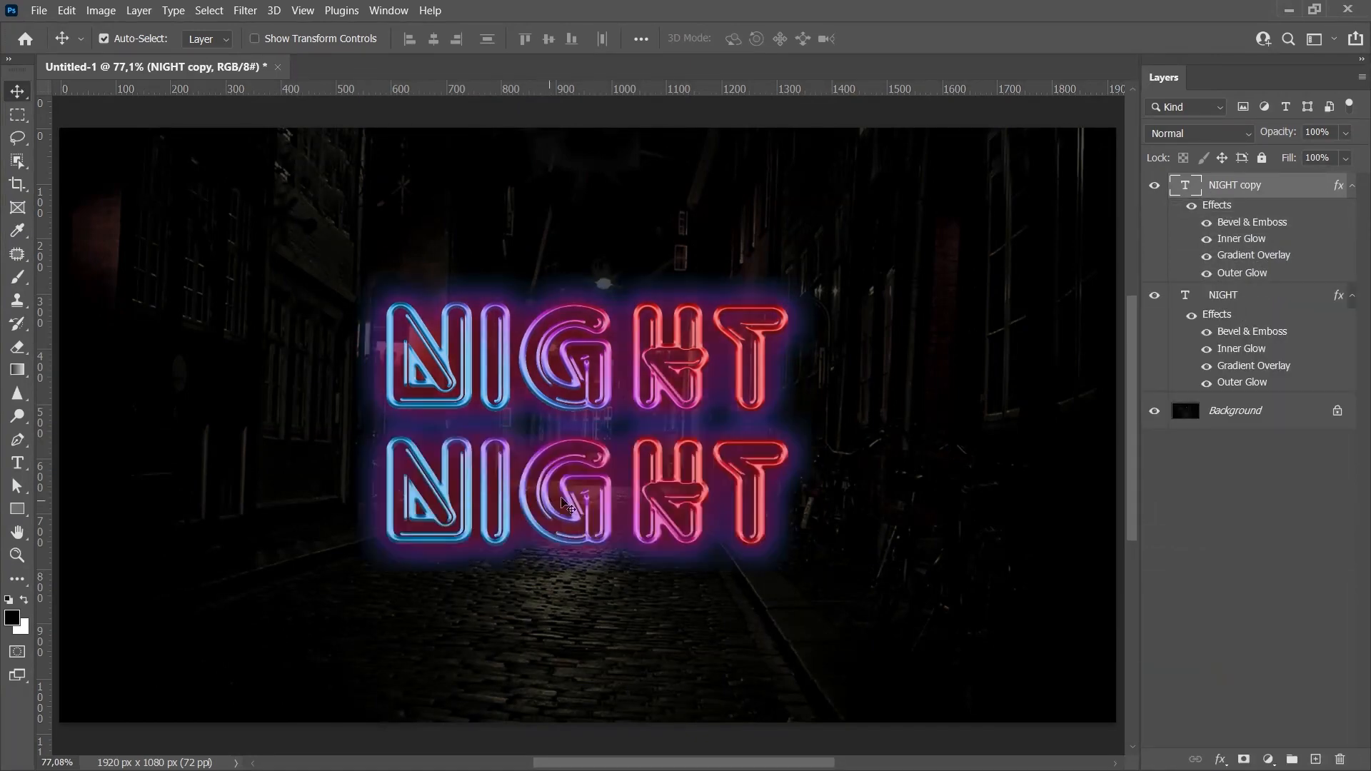
- Replace the text of the lower NIGHT copy with CLUB and commit the edit, returning to the Move tool
double_click(599, 498)
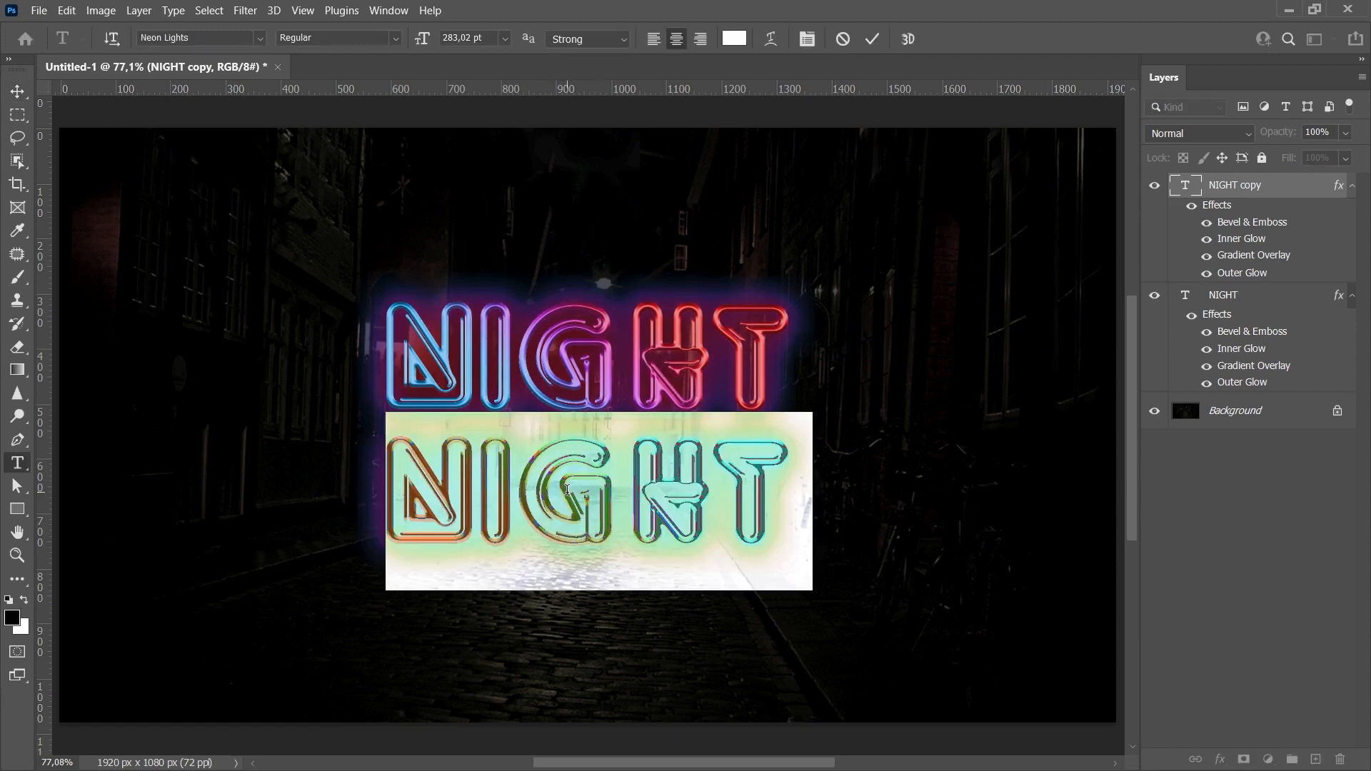
text(CLUB)
key(ctrl+Return)
key(v)
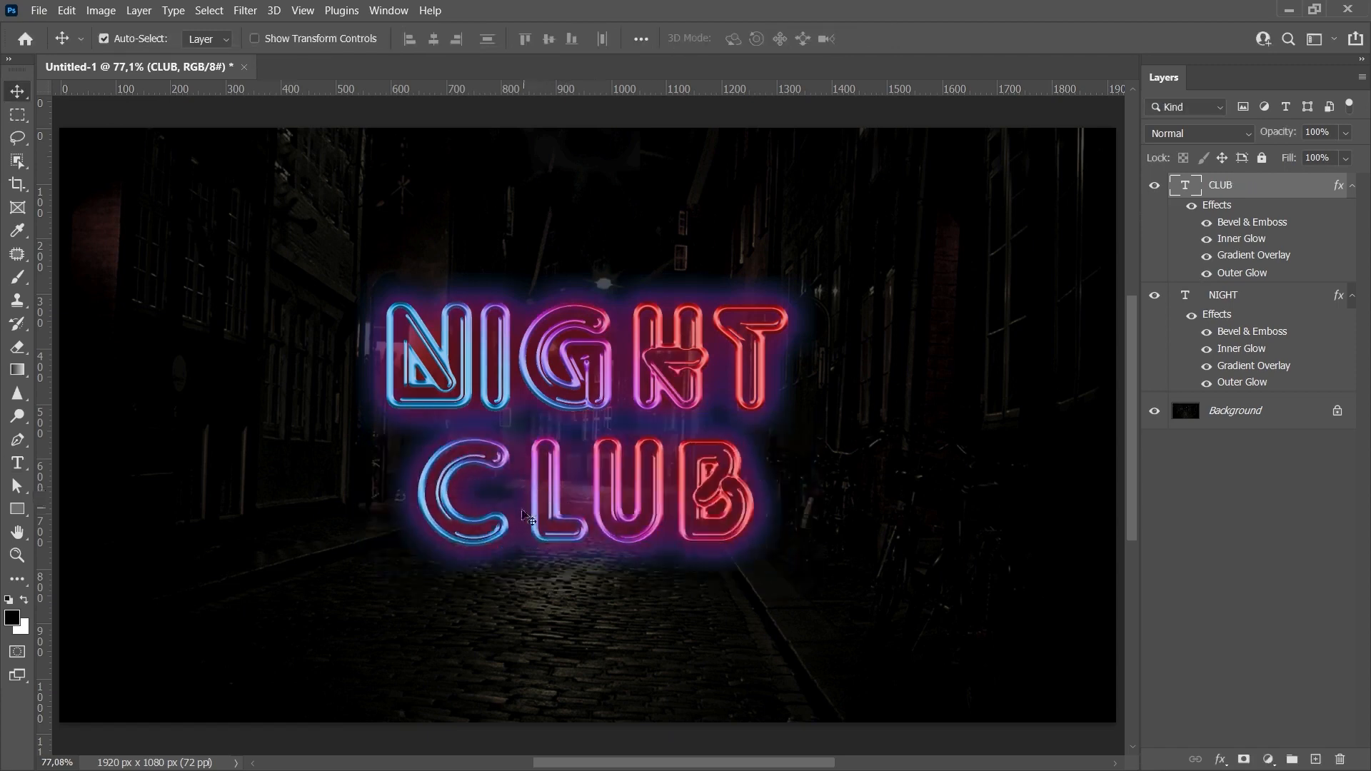